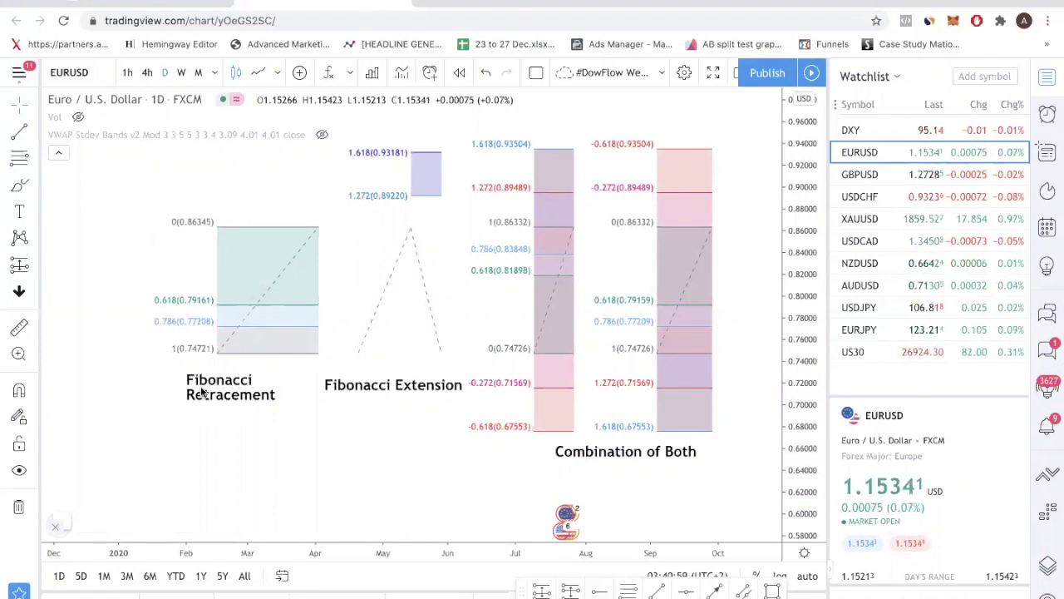
click(217, 354)
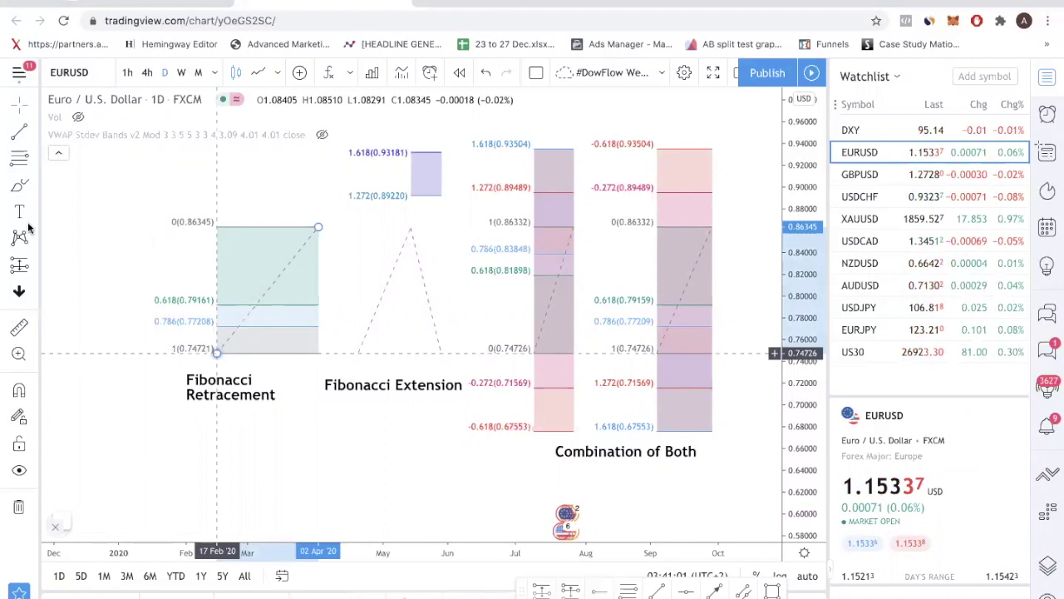
click(34, 160)
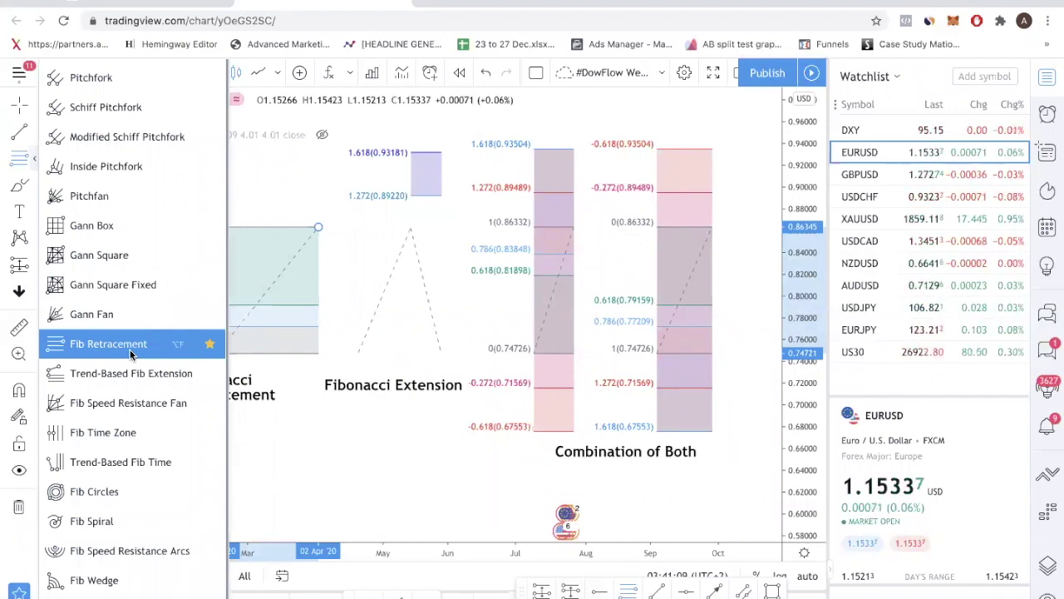
click(31, 162)
click(31, 162)
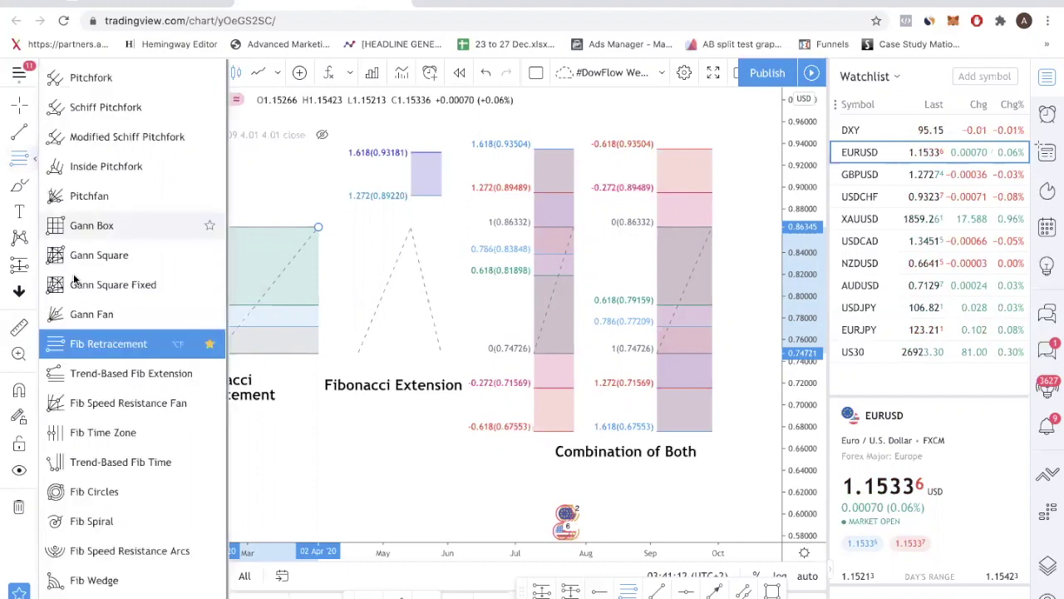
click(96, 345)
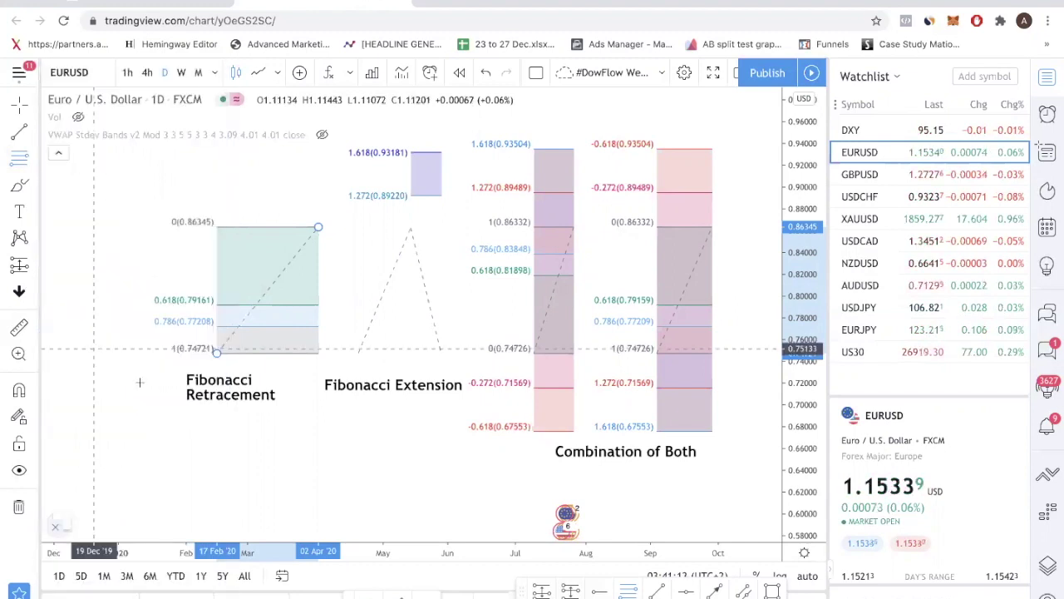
click(117, 503)
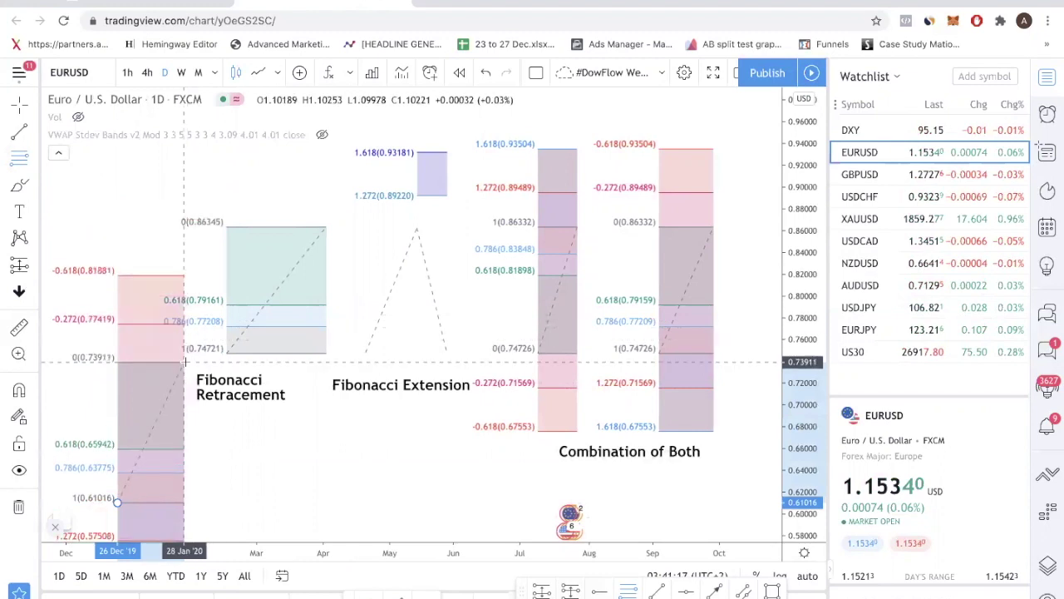
key(Escape)
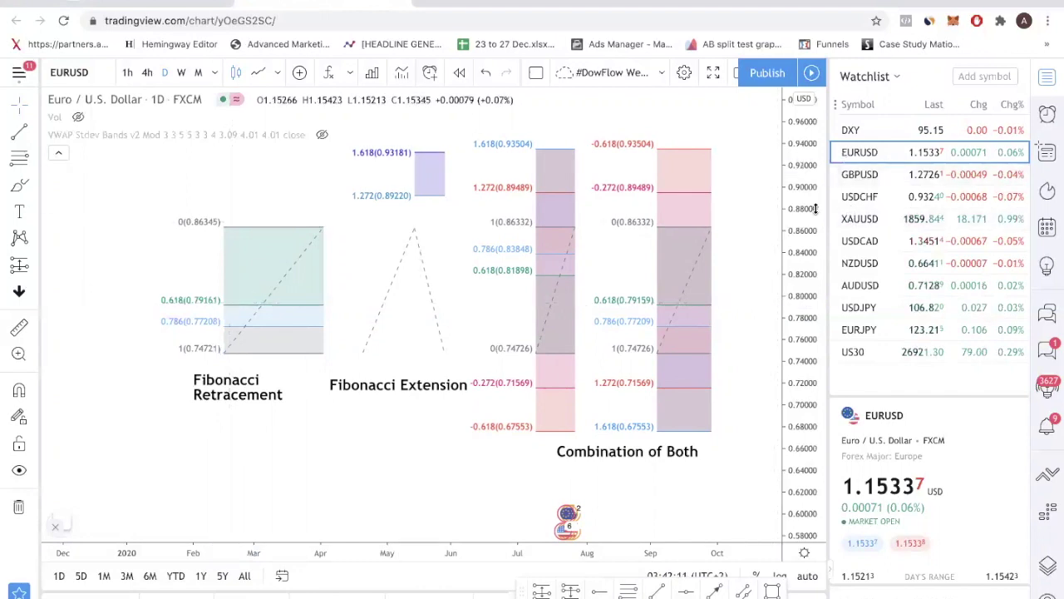
Draw a Fib Retracement over the EURUSD candles from the March 2020 high near 1.149 to the low near 1.063, and delete it.
scroll(798, 349, down, 3)
drag(773, 197, 632, 366)
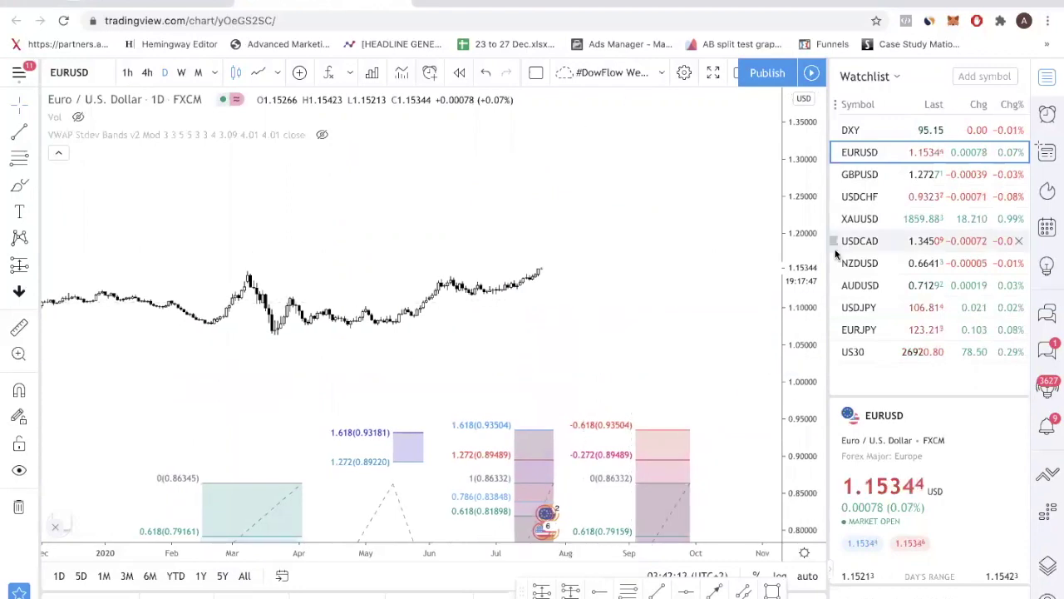
drag(481, 276, 624, 279)
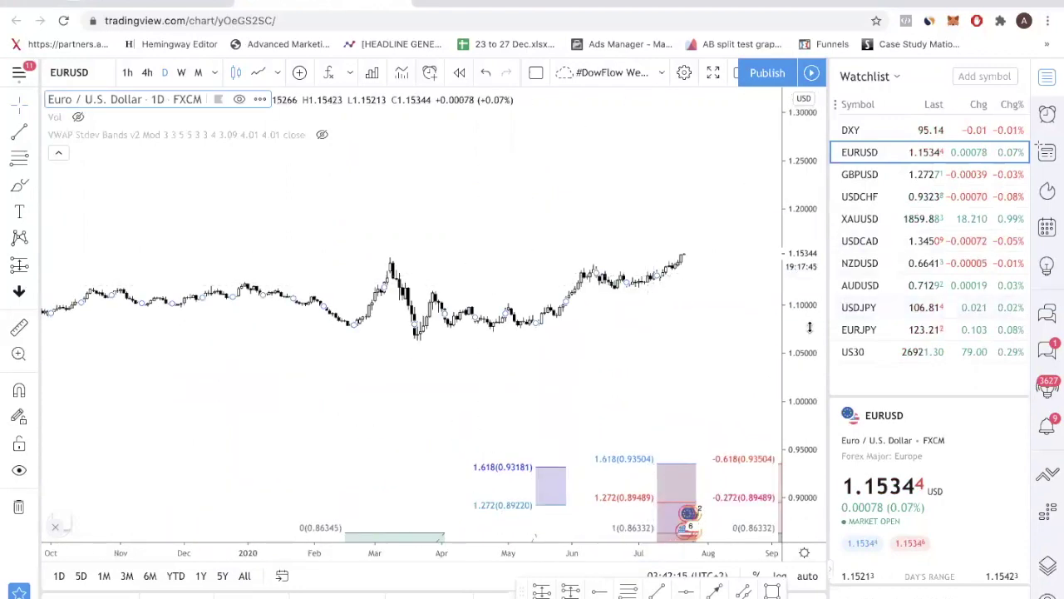
click(18, 159)
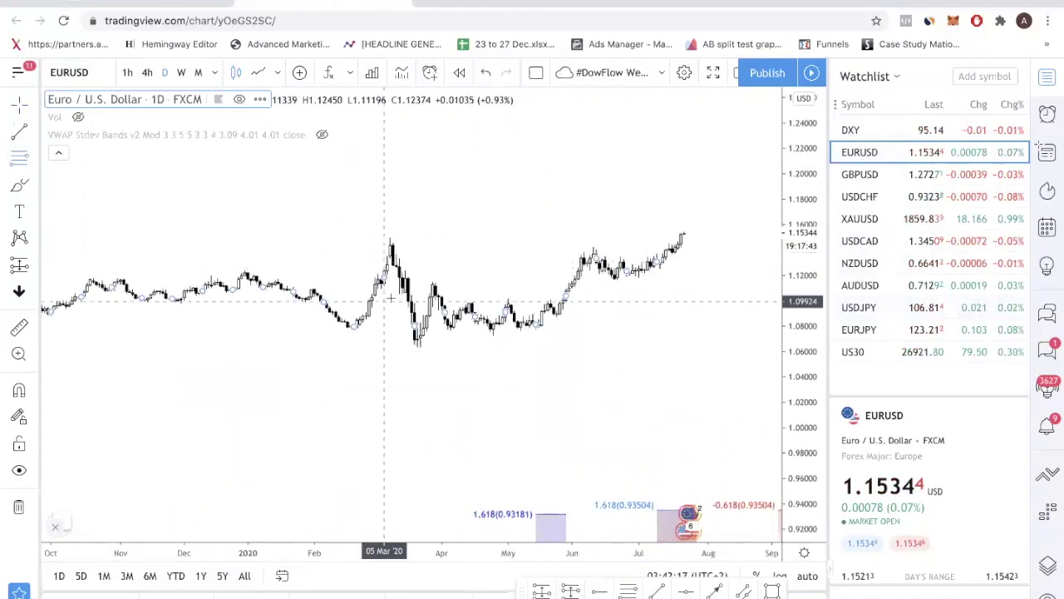
click(387, 237)
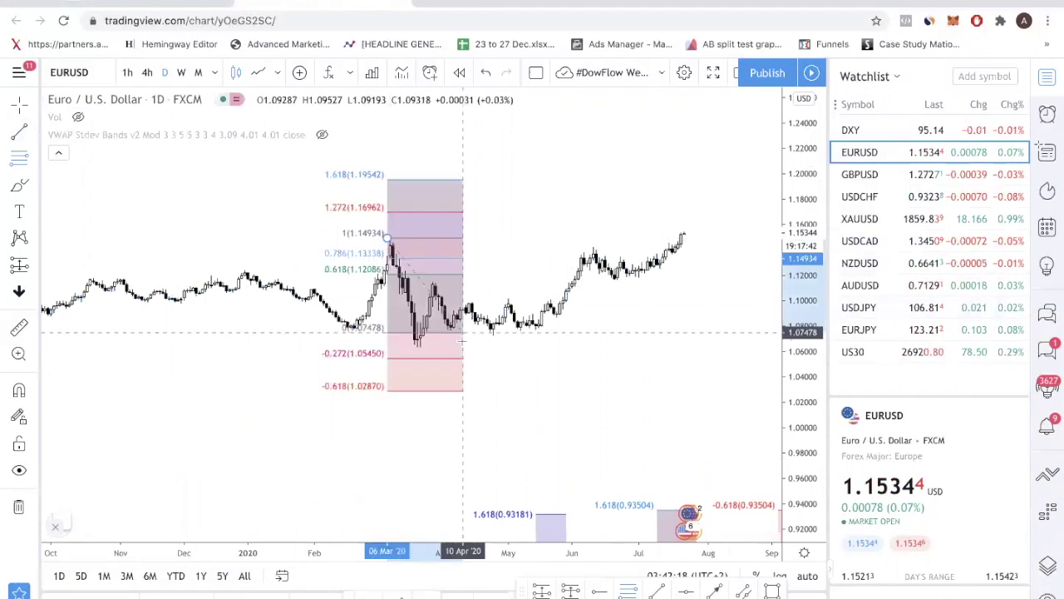
click(583, 348)
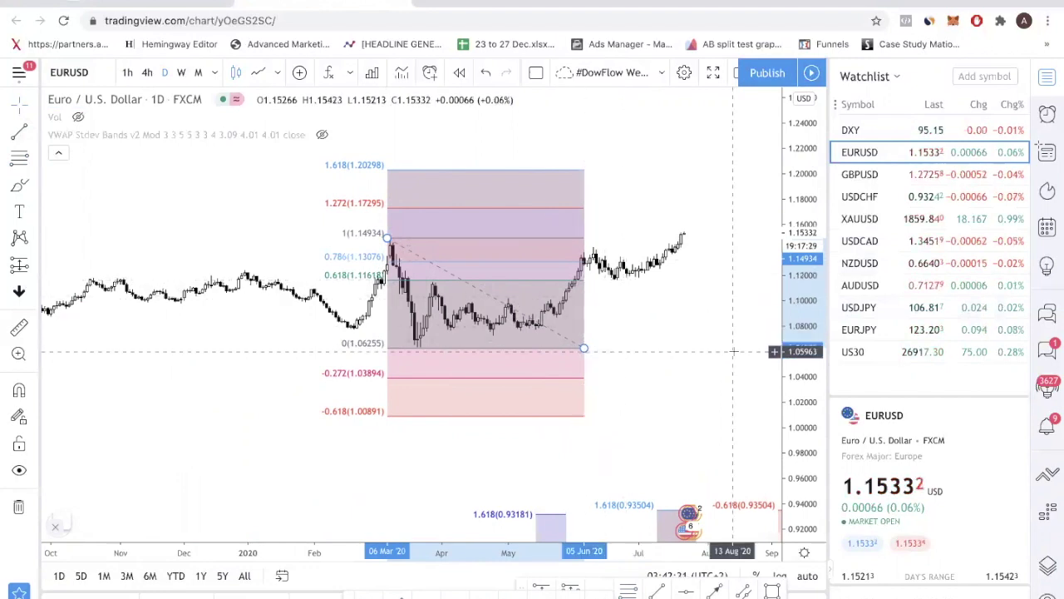
key(Delete)
Draw a Trend-Based Fib Extension below the Fibonacci Retracement label with points at about 0.631, 0.730 and 0.629.
drag(625, 357, 95, 278)
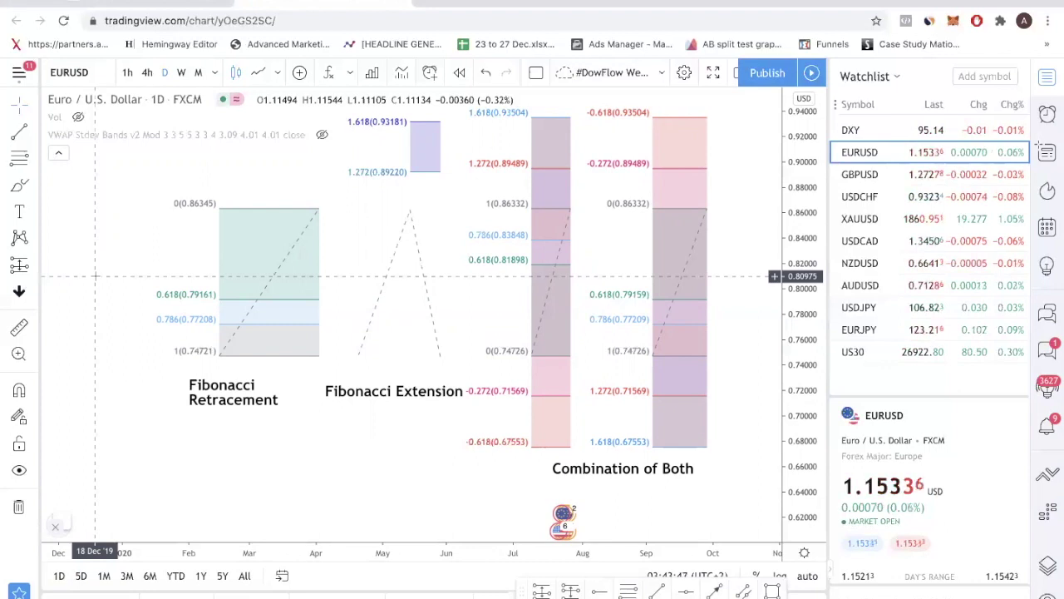
click(387, 285)
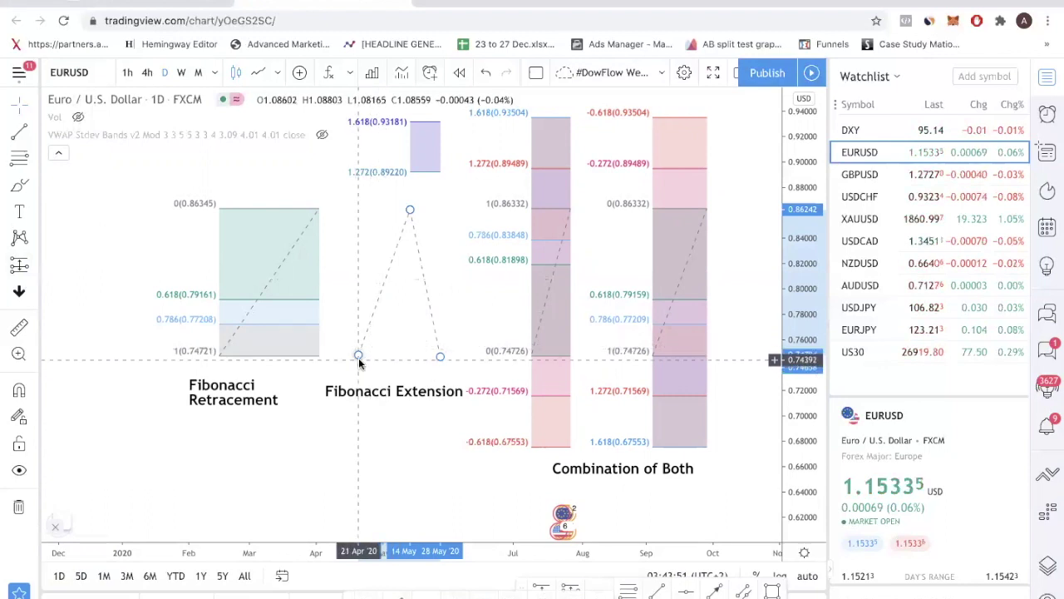
drag(805, 246, 805, 274)
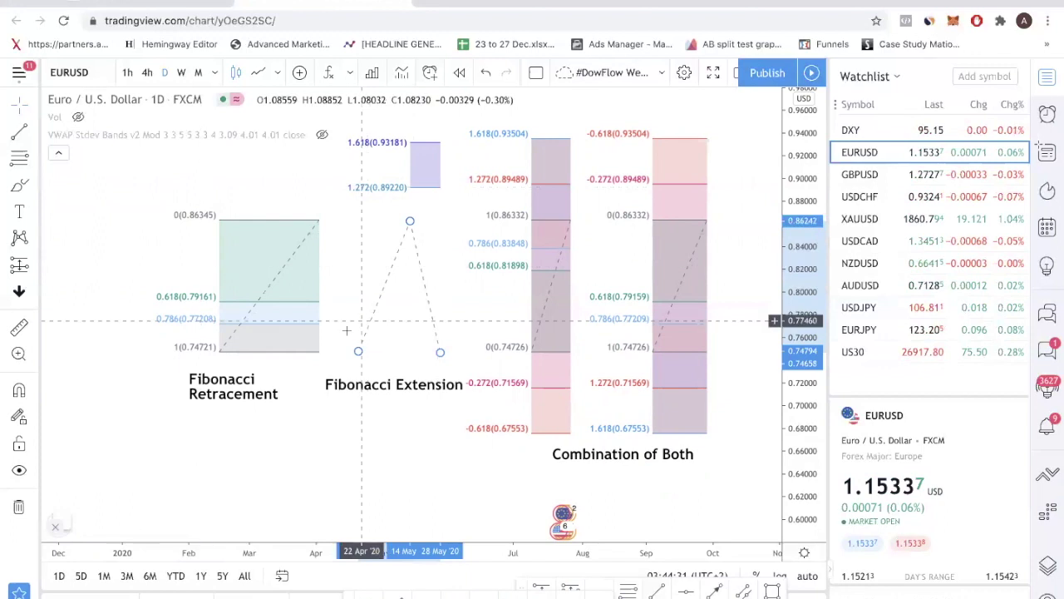
click(34, 163)
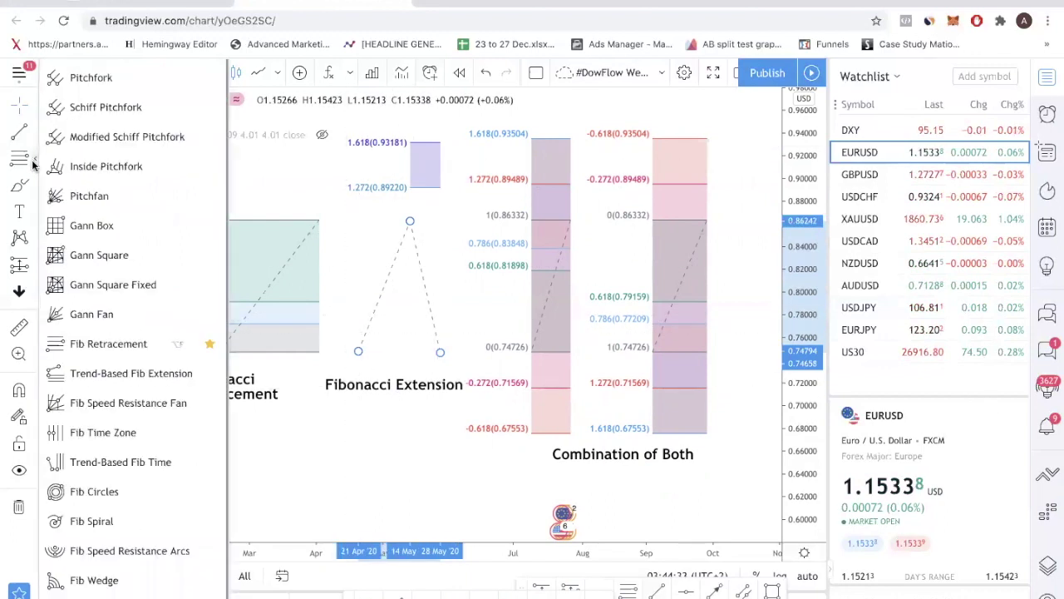
click(122, 382)
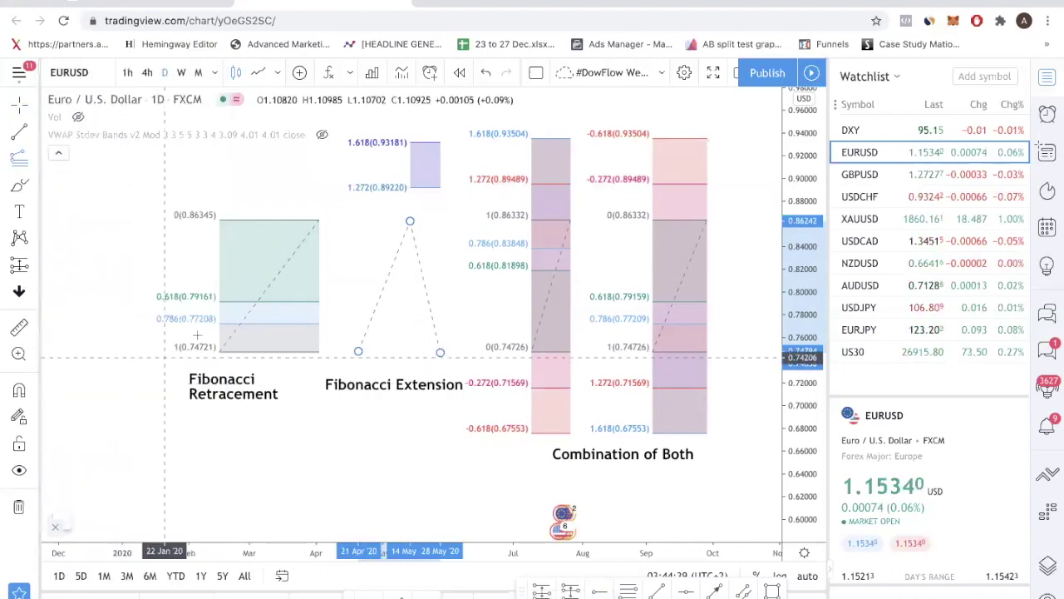
click(280, 484)
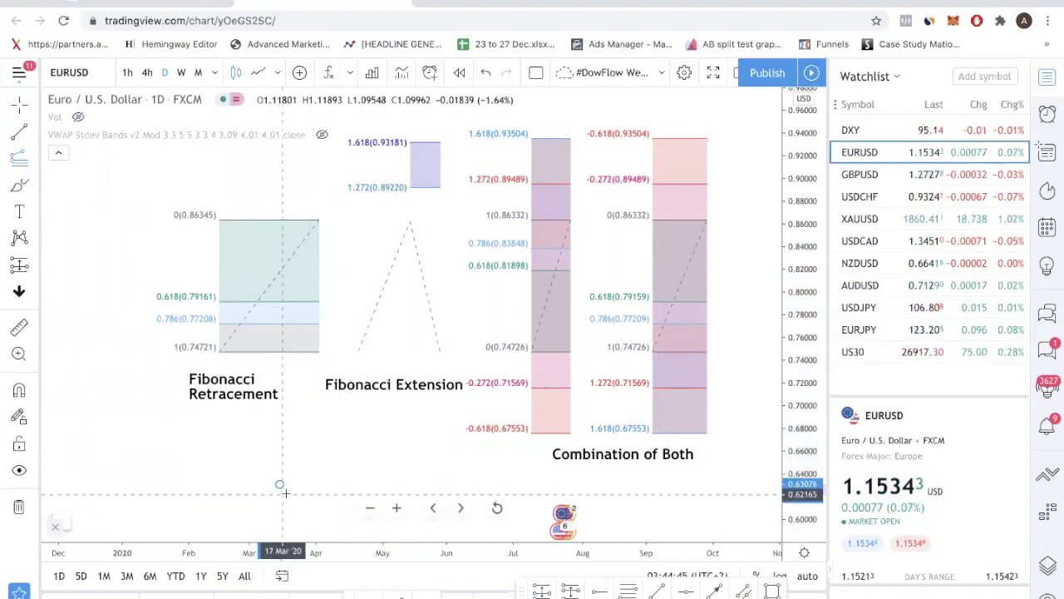
click(307, 372)
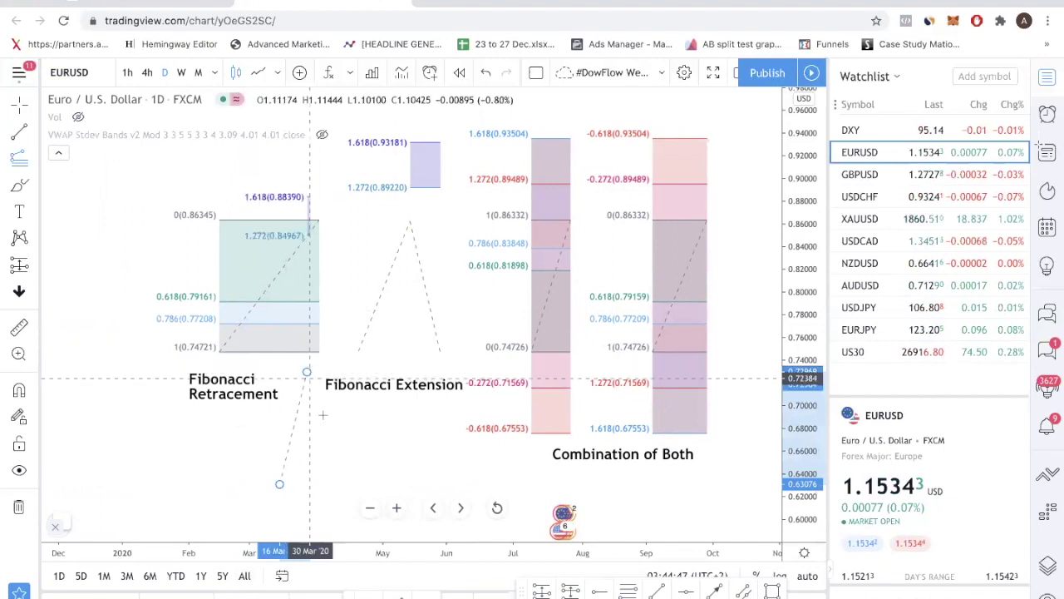
click(342, 485)
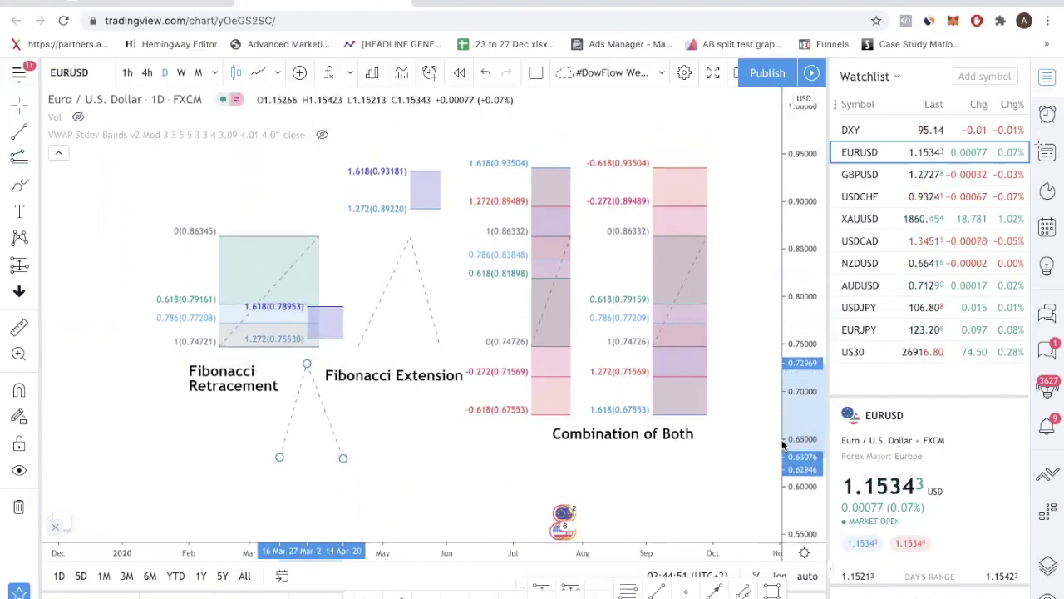
Draw an upward Trend-Based Fib Extension with points at about 0.525, 0.648 and 0.523, and move it so its first point sits near 0.496.
drag(317, 476, 323, 346)
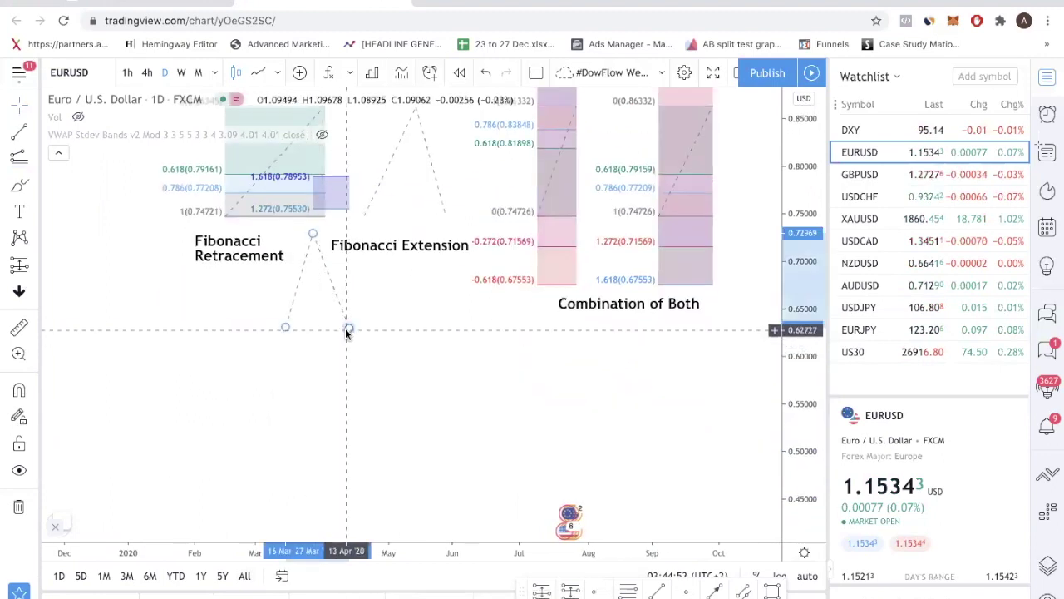
click(25, 158)
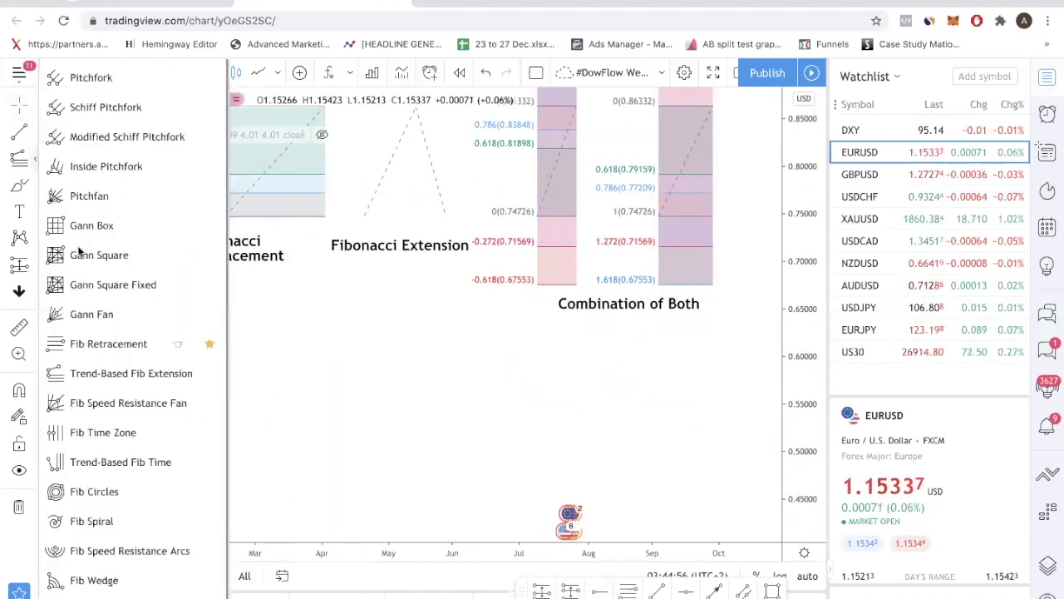
click(150, 381)
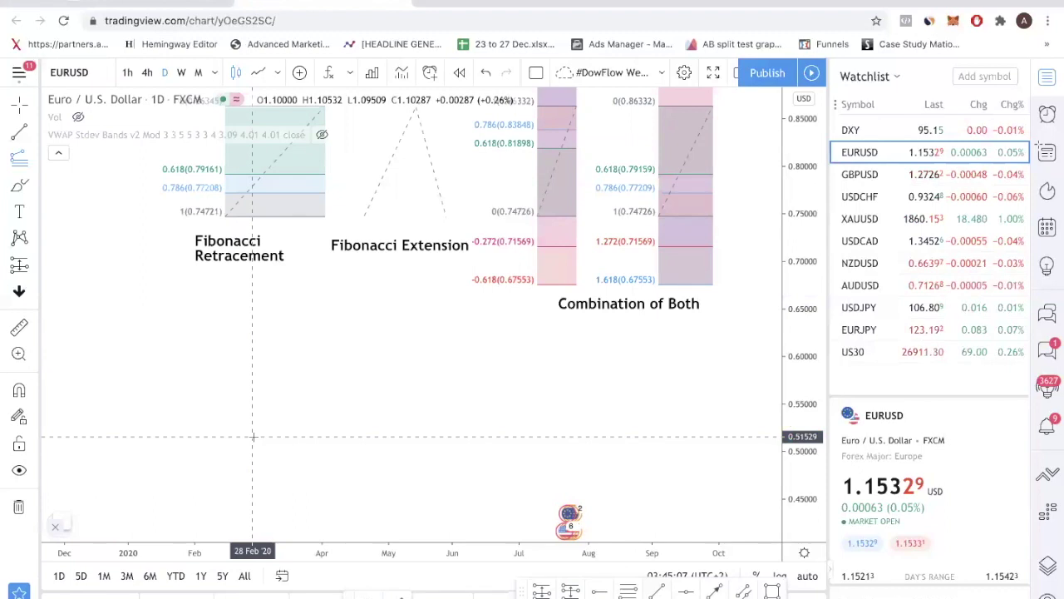
click(294, 310)
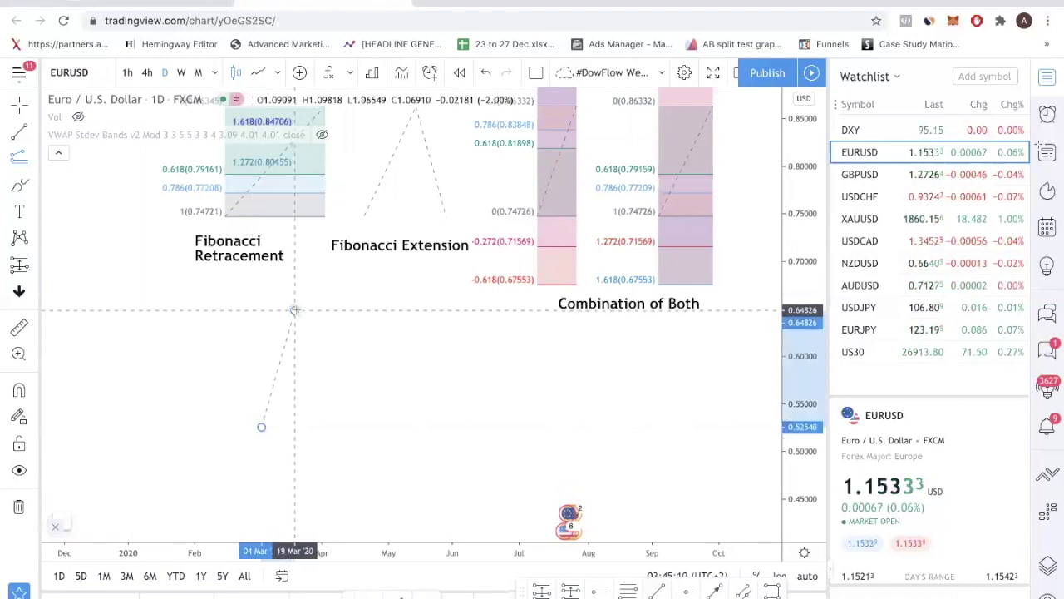
click(316, 430)
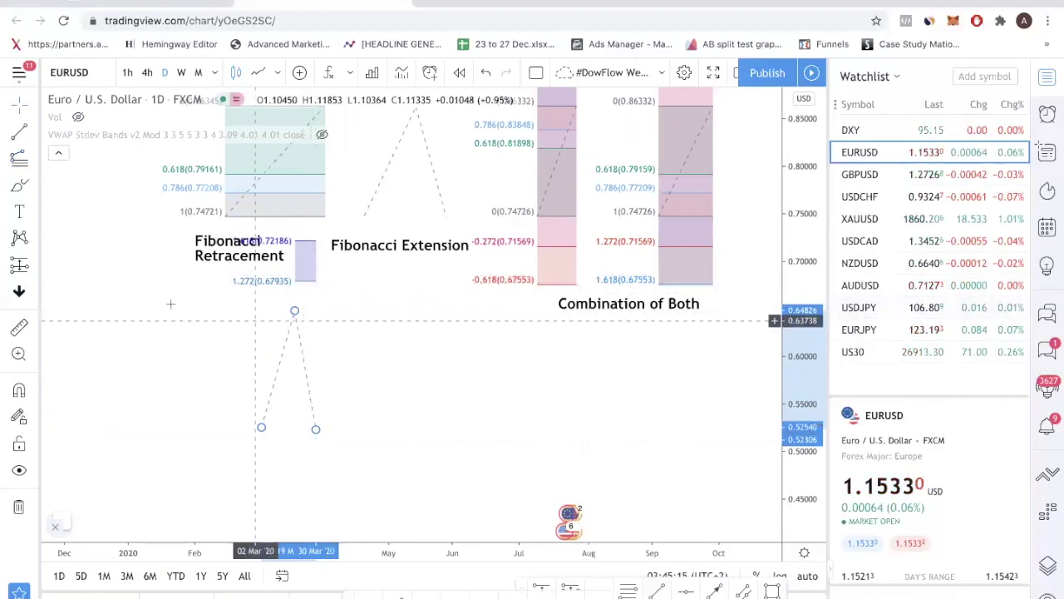
drag(284, 362, 335, 390)
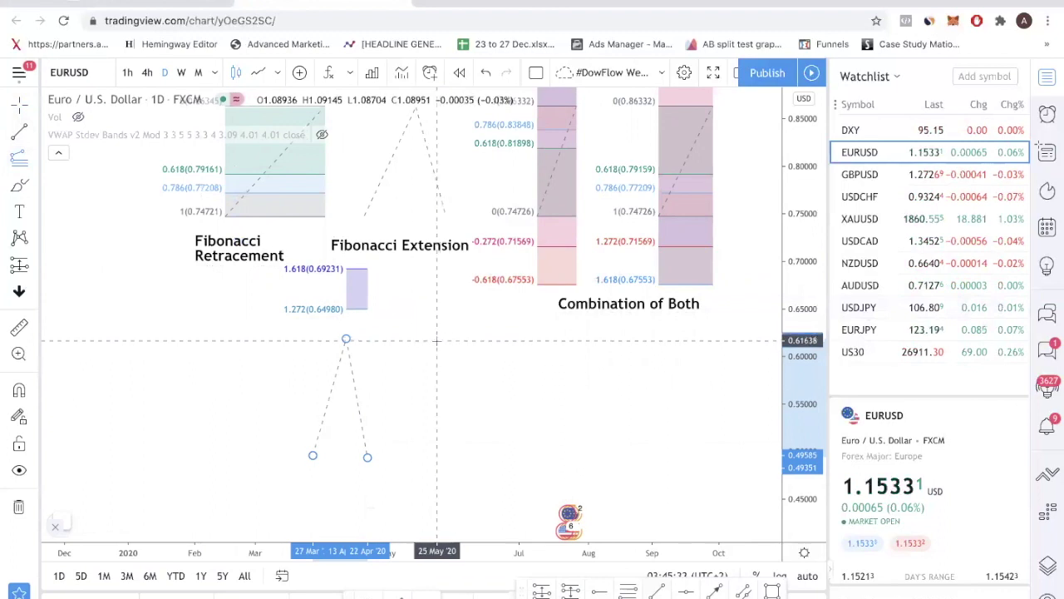
Draw a downward Trend-Based Fib Extension beside the upward one with points at about 0.623, 0.495 and 0.625.
click(437, 335)
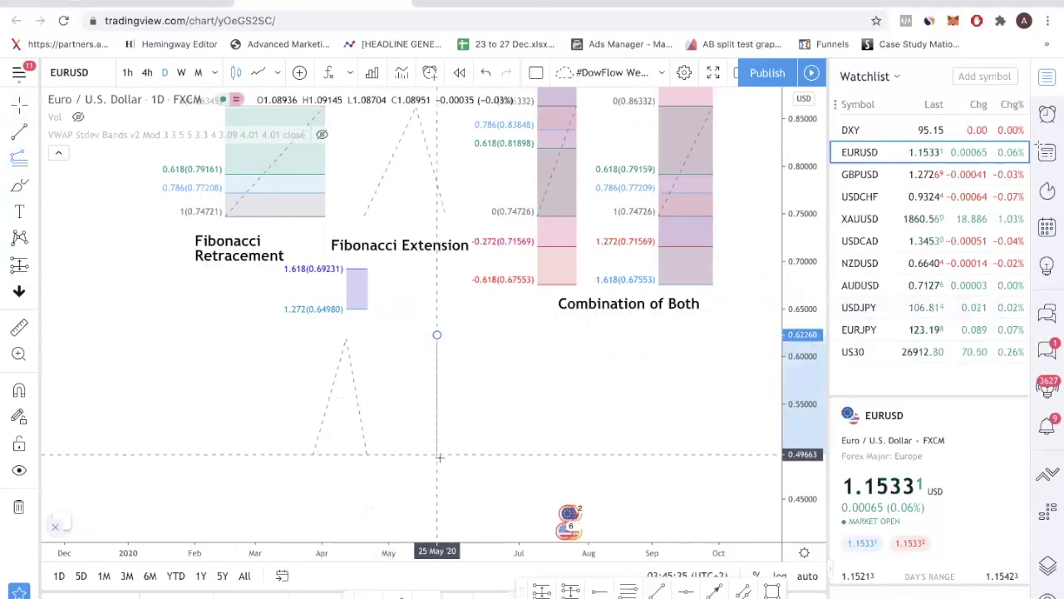
click(440, 455)
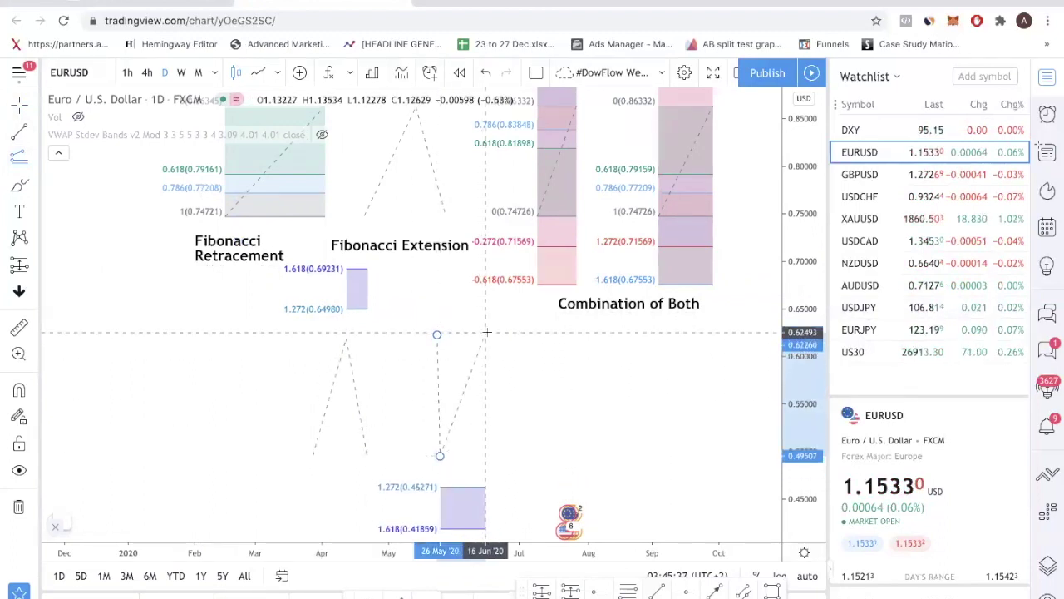
click(486, 333)
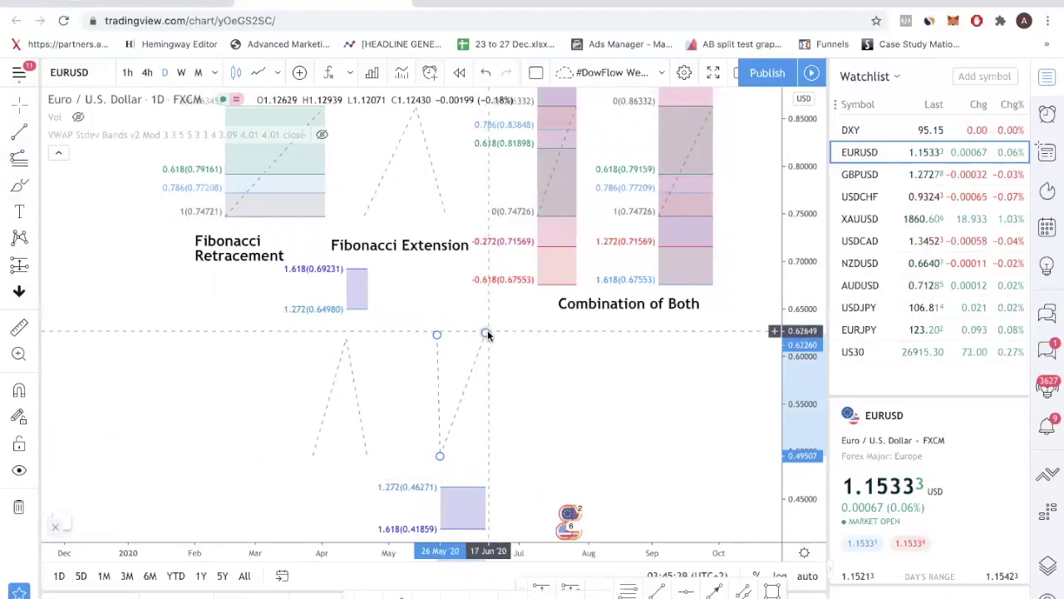
Set the third point's price of the downward extension to 0.62260 by copying it from the first point's coordinate.
double_click(487, 333)
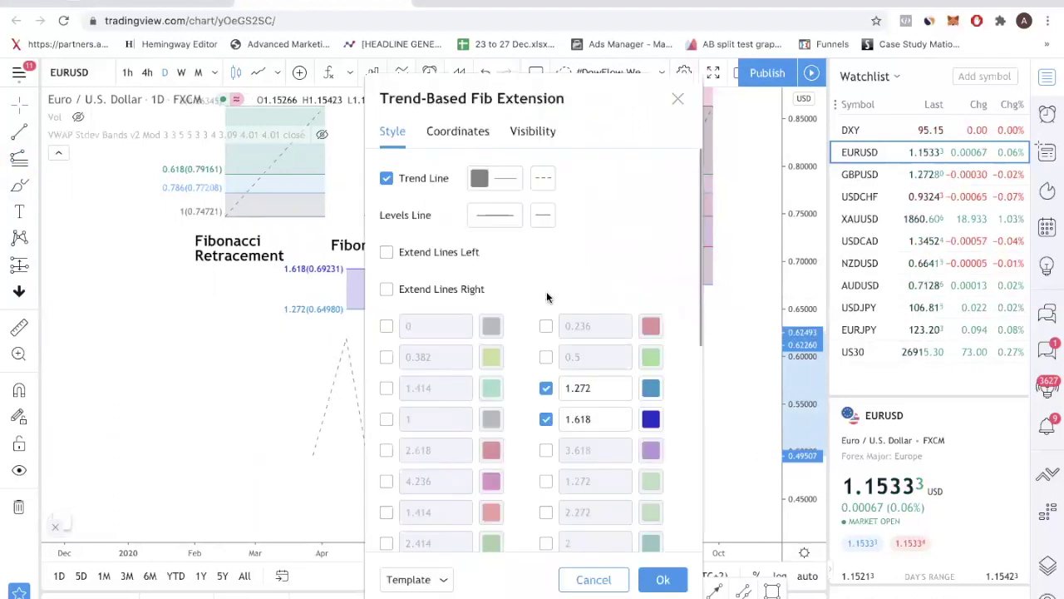
click(458, 133)
double_click(497, 177)
key(ctrl+c)
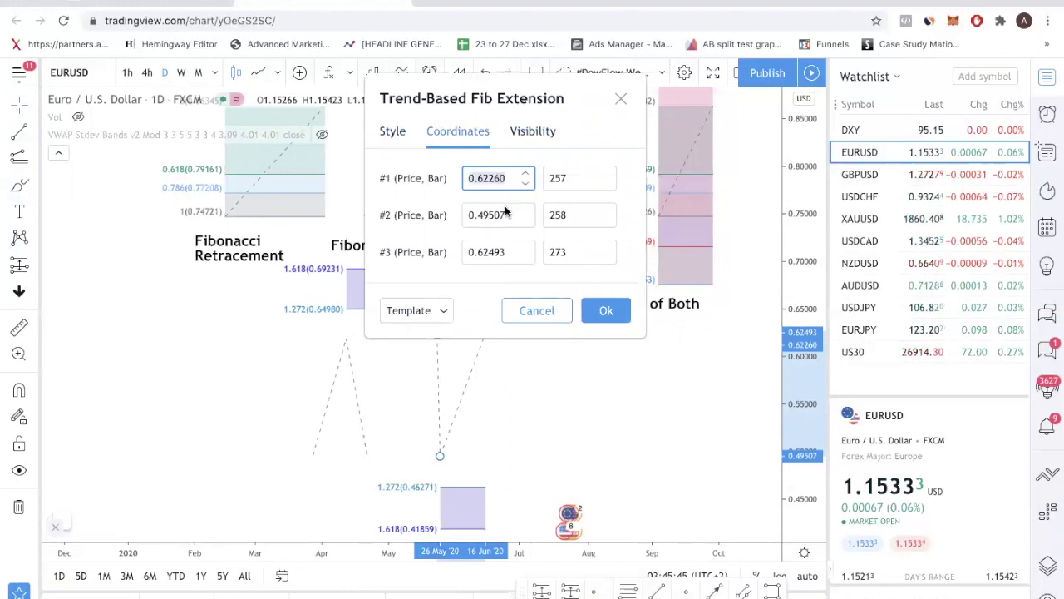
click(487, 251)
double_click(486, 251)
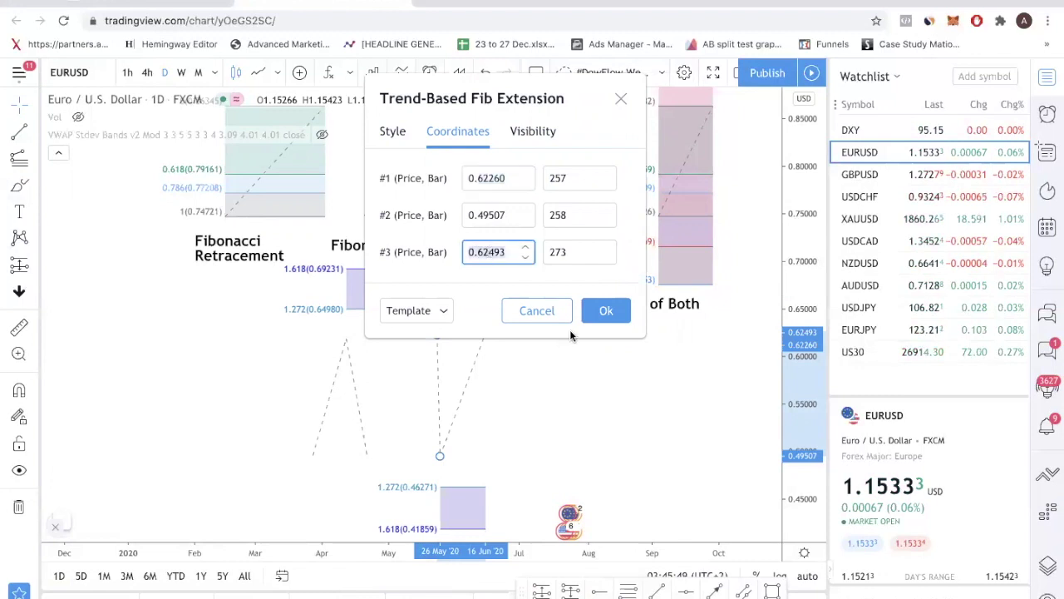
key(ctrl+v)
click(606, 312)
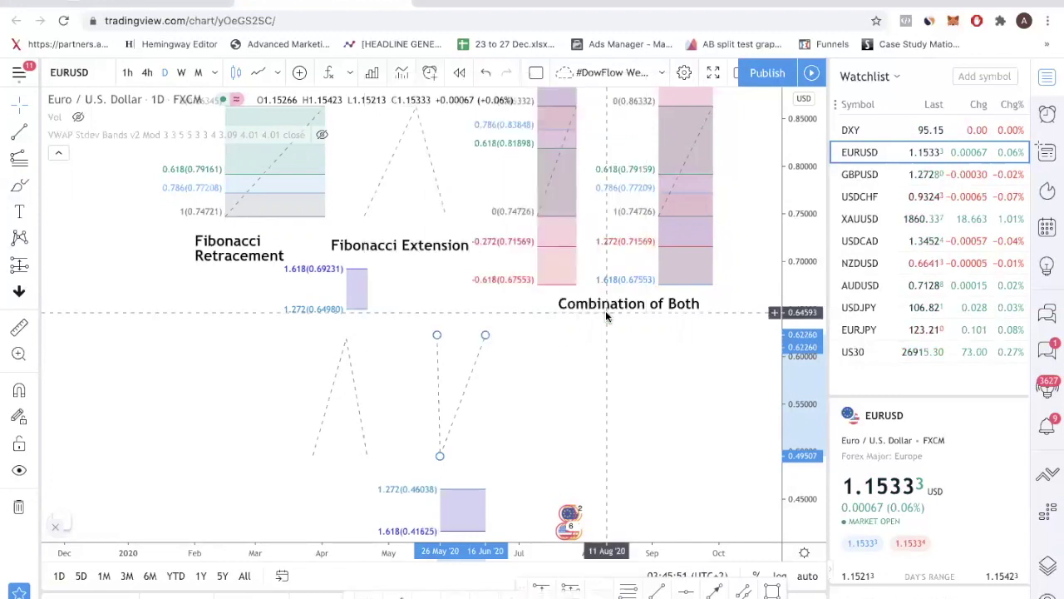
Review the price coordinates of the downward extension's three points, comparing the first and third, then close its settings.
double_click(482, 335)
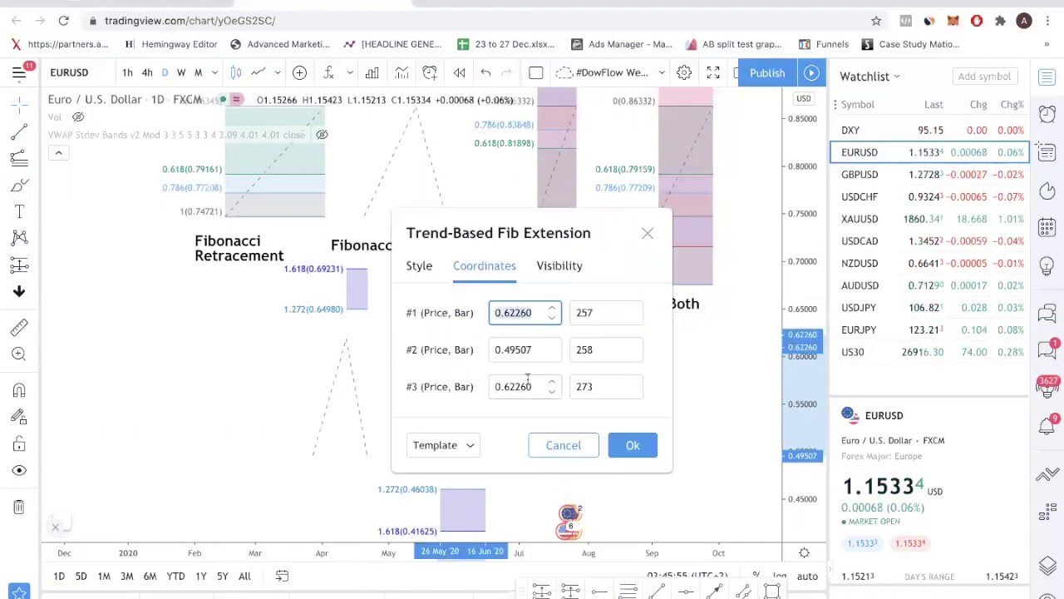
double_click(527, 379)
click(563, 444)
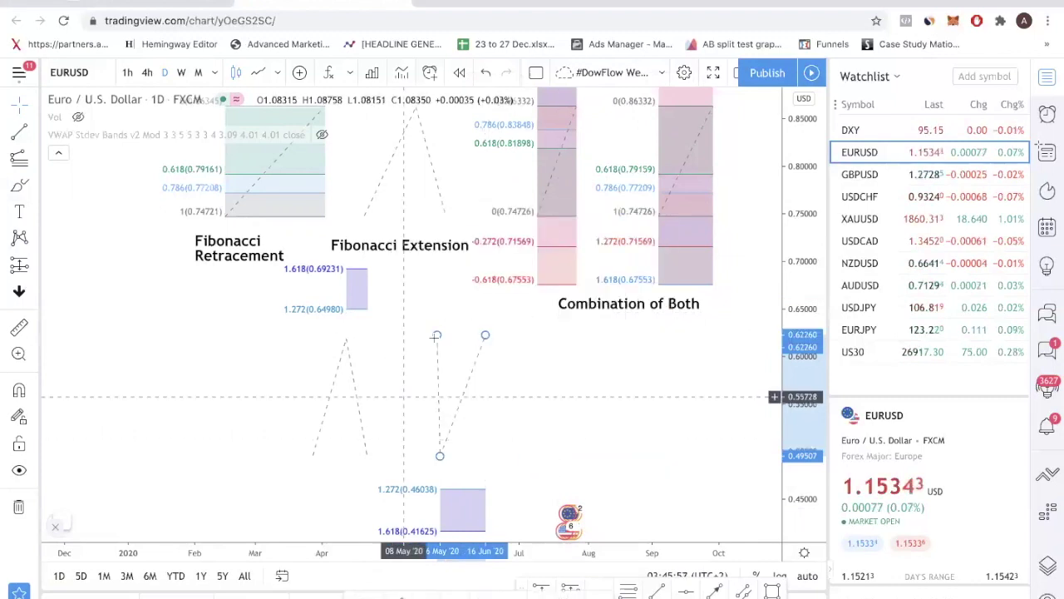
double_click(486, 338)
click(519, 315)
click(515, 382)
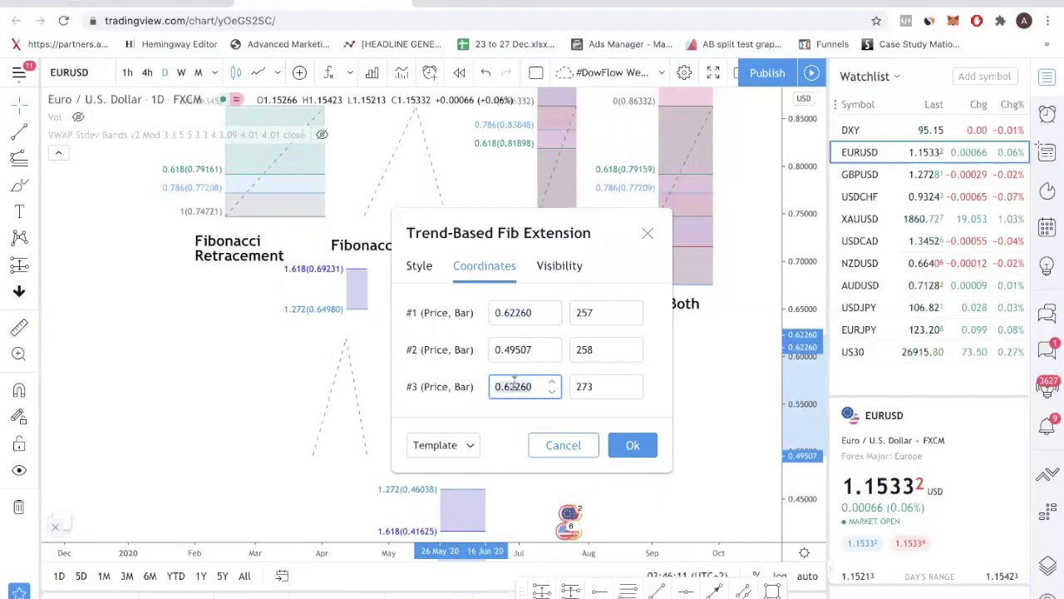
click(503, 351)
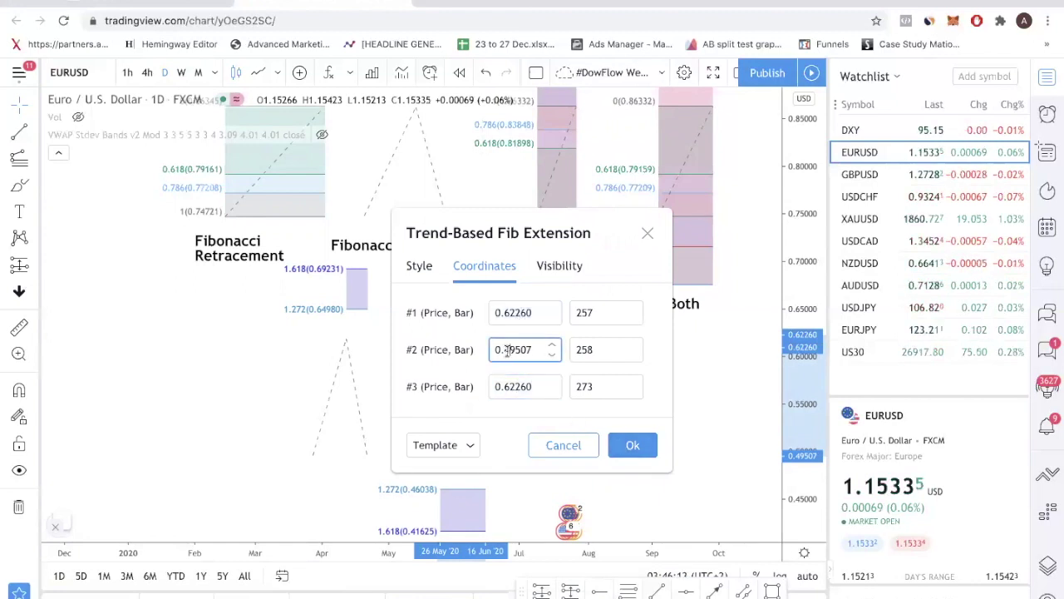
click(629, 445)
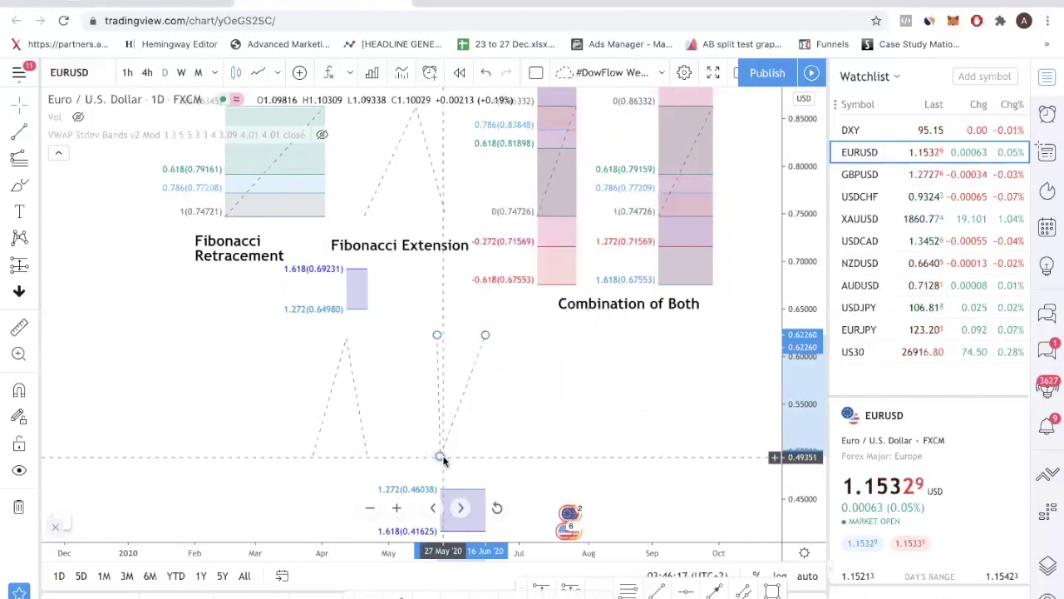
Delete the downward and upward practice extensions below the labelled examples.
key(Delete)
click(348, 353)
key(Delete)
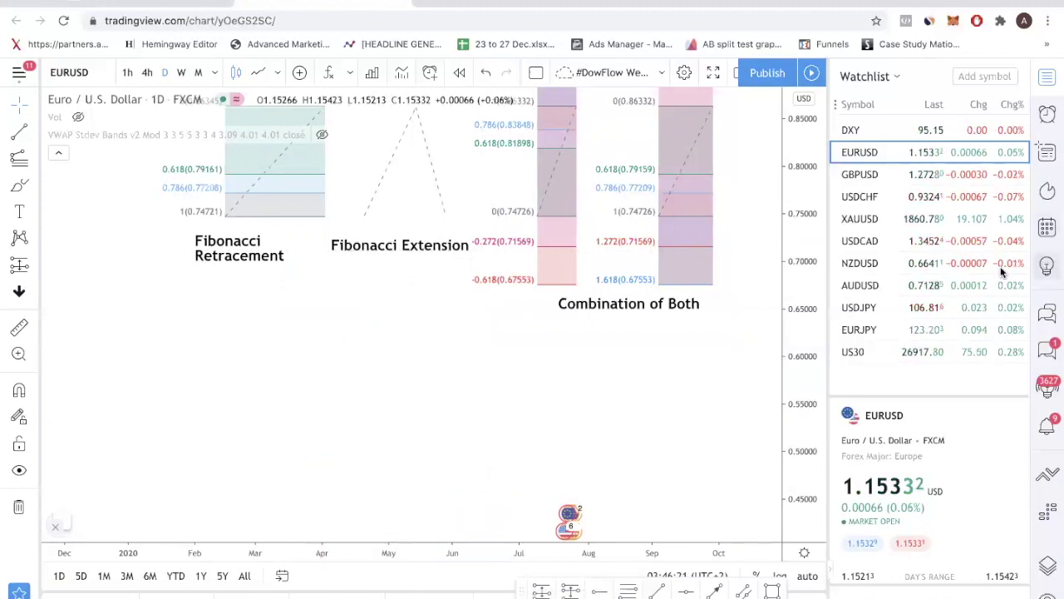
Examine the enabled levels 1.272, 1.618, -0.272 and -0.618 in the style settings of the first combination retracement.
drag(797, 266, 754, 362)
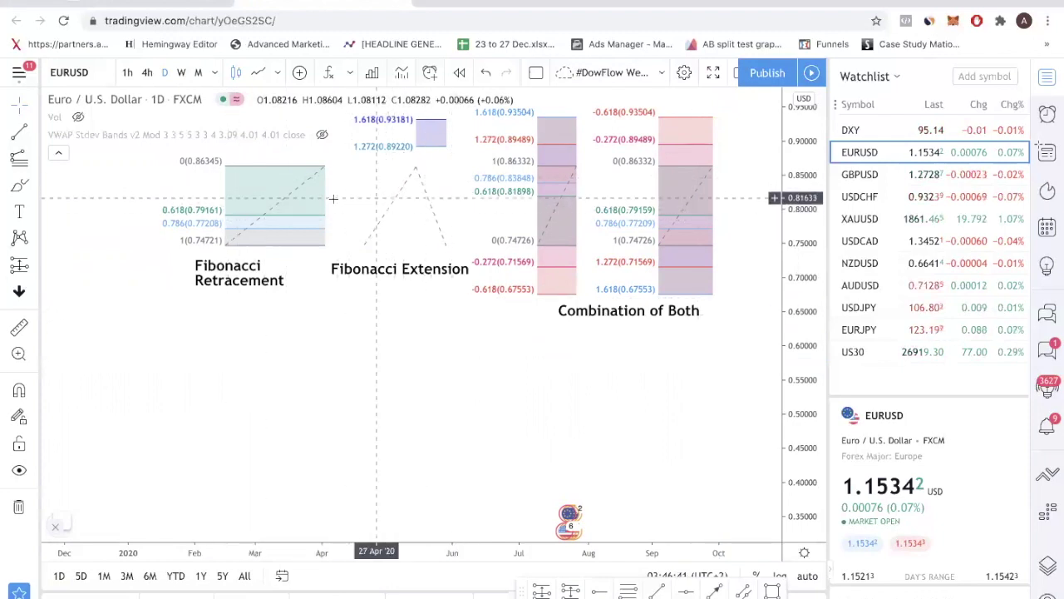
drag(779, 199, 751, 242)
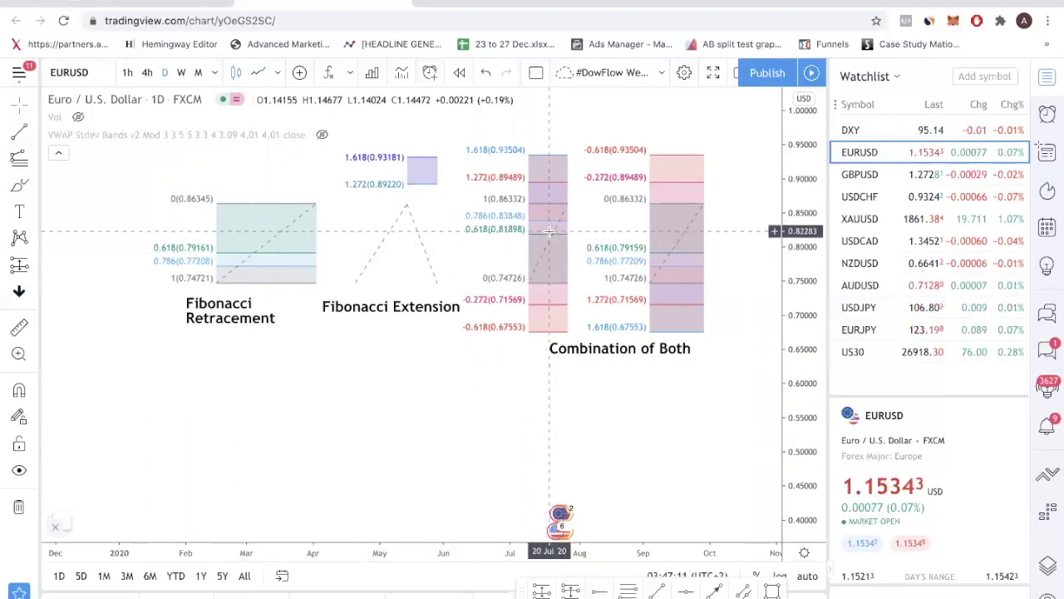
double_click(547, 237)
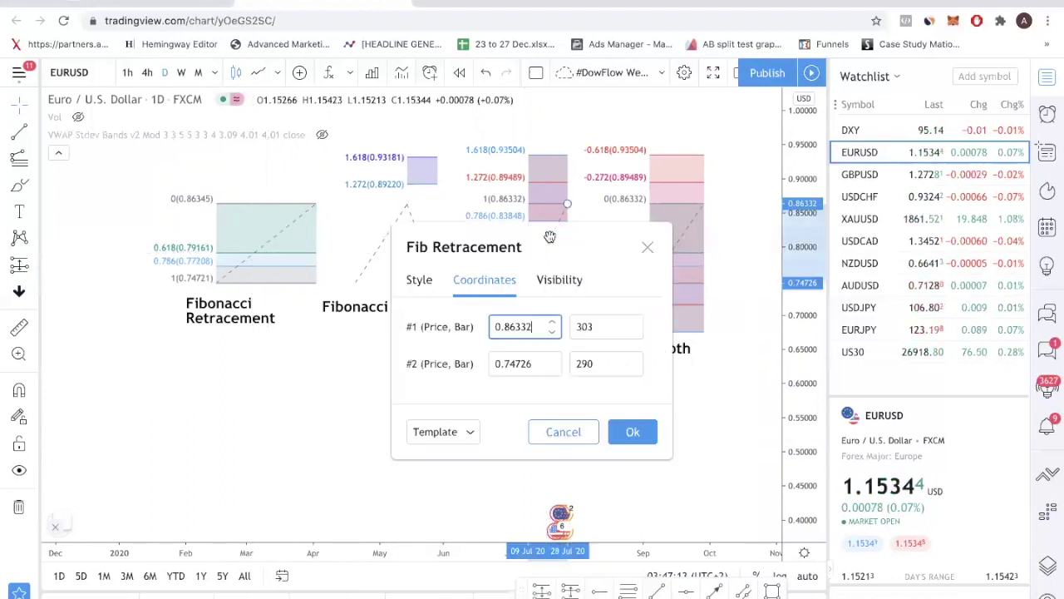
click(419, 279)
scroll(433, 410, down, 1)
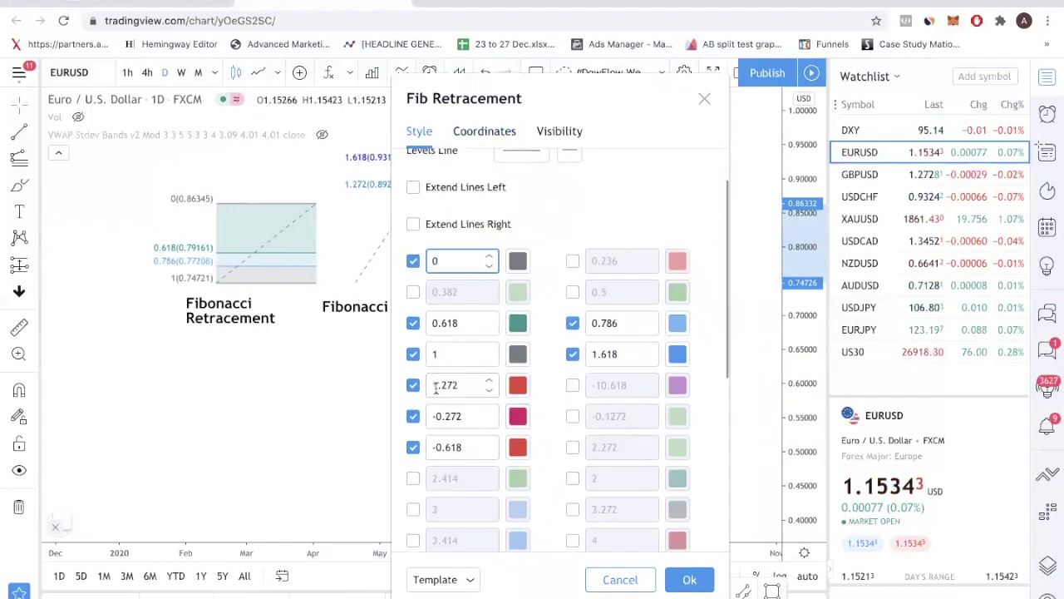
drag(435, 389, 461, 385)
drag(594, 354, 619, 355)
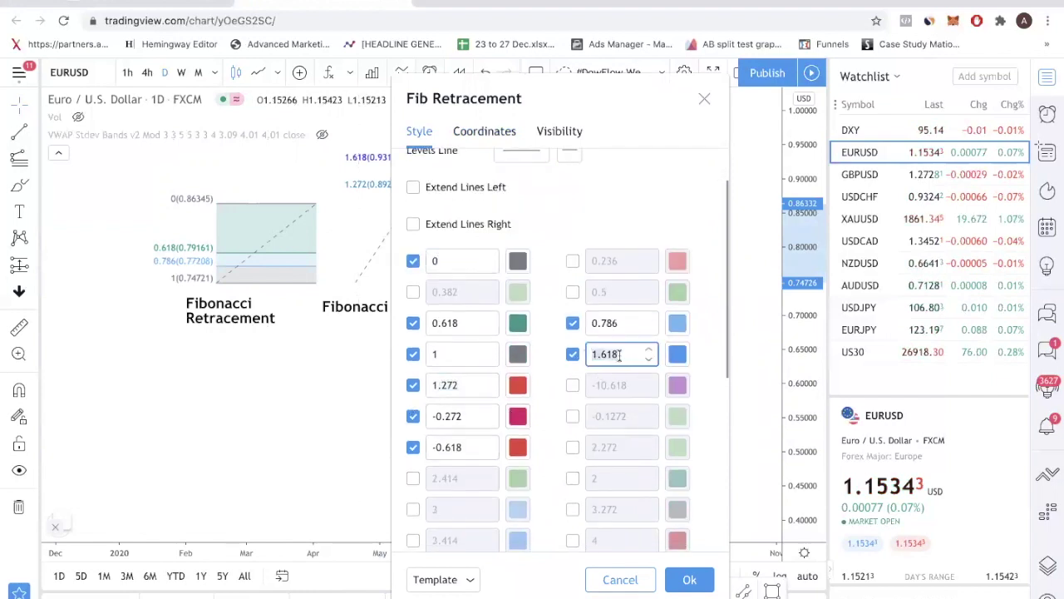
click(430, 419)
click(449, 449)
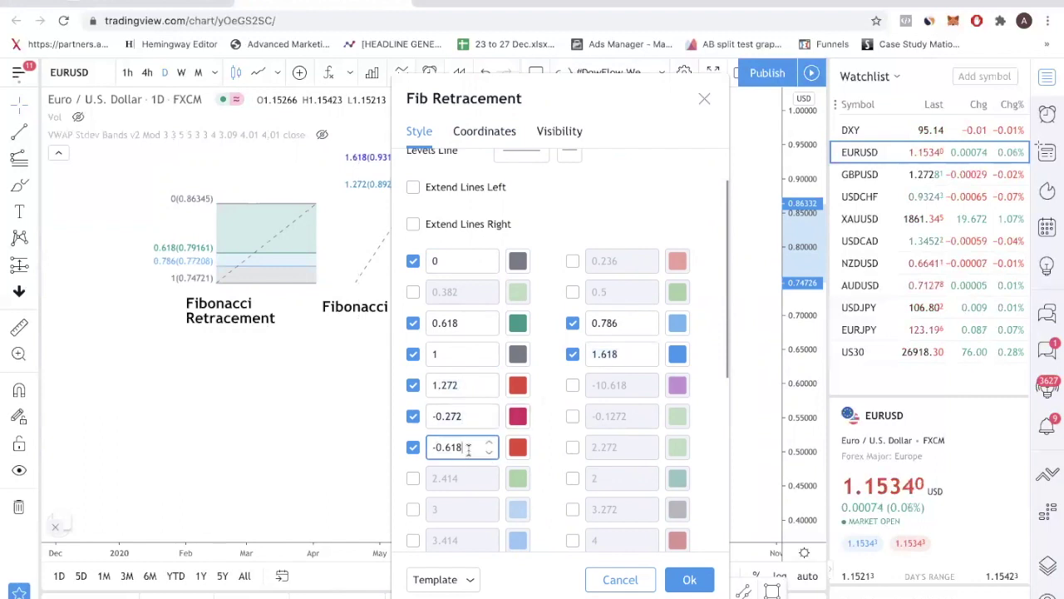
click(704, 98)
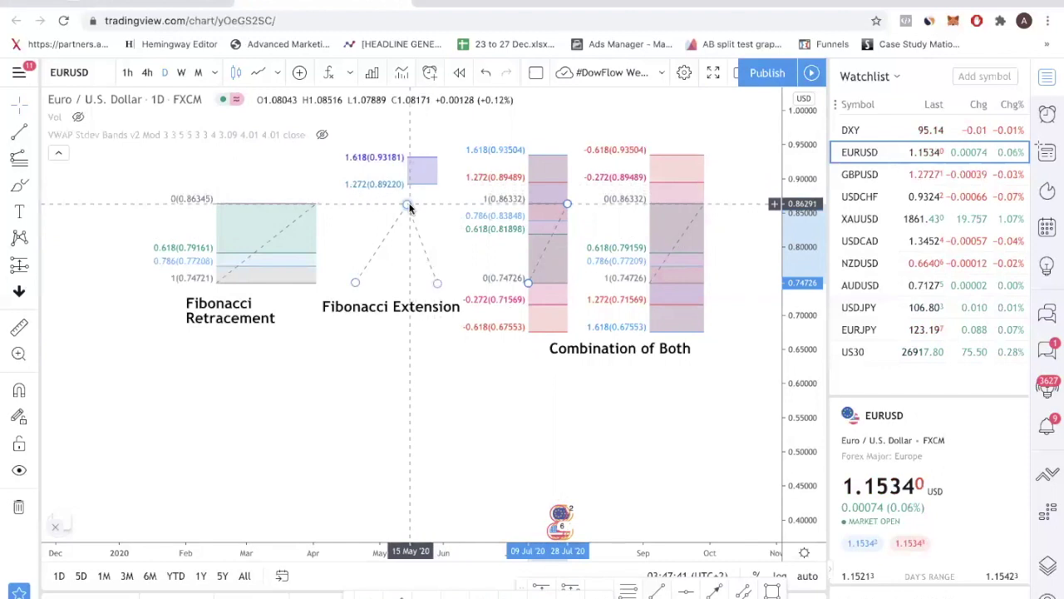
Move the peak point of the Fibonacci Extension example up to about 0.865.
drag(407, 205, 410, 202)
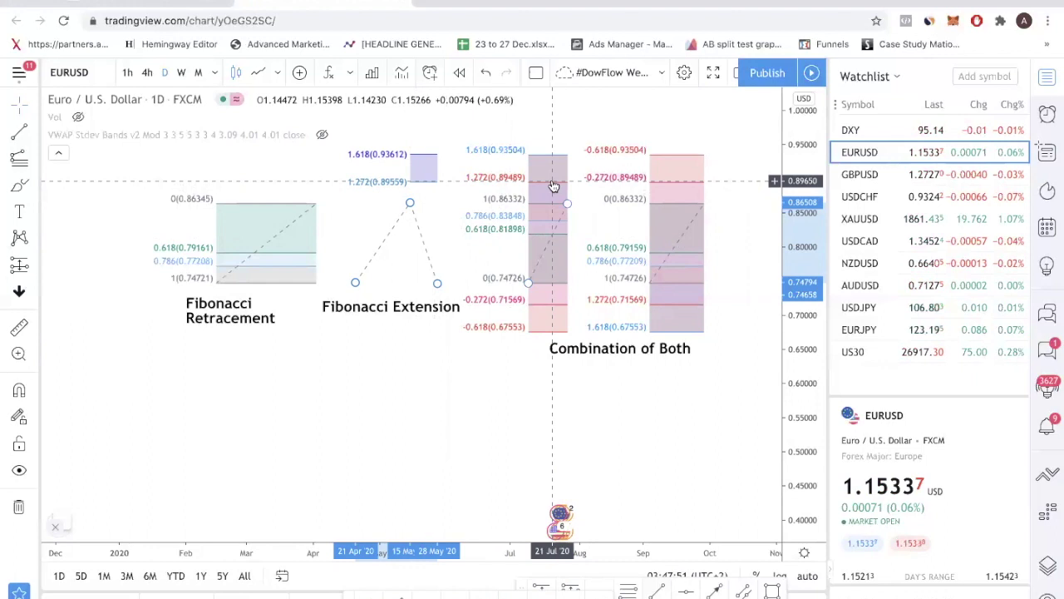
click(33, 158)
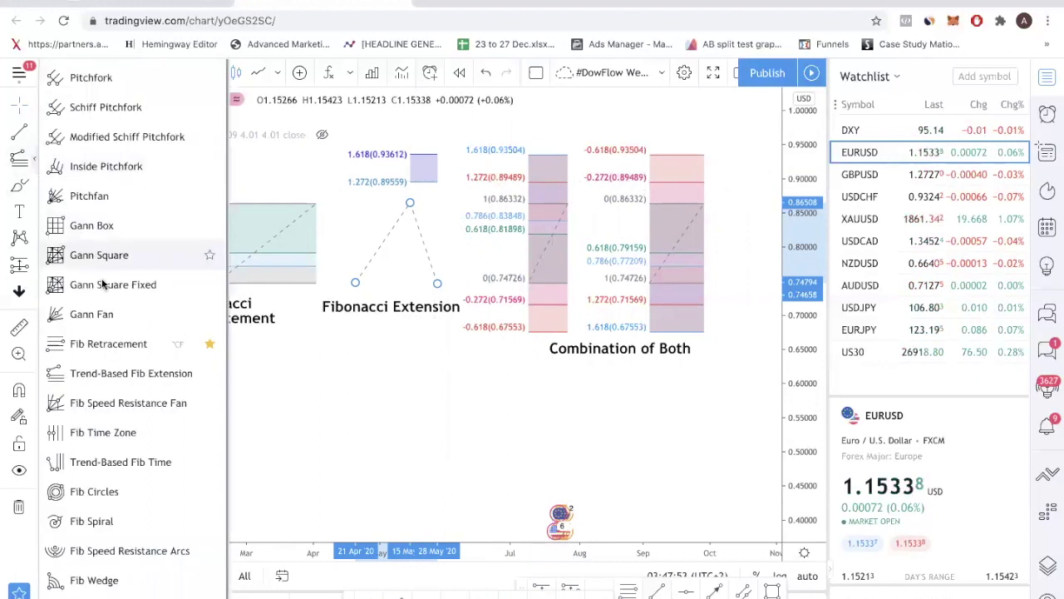
click(109, 343)
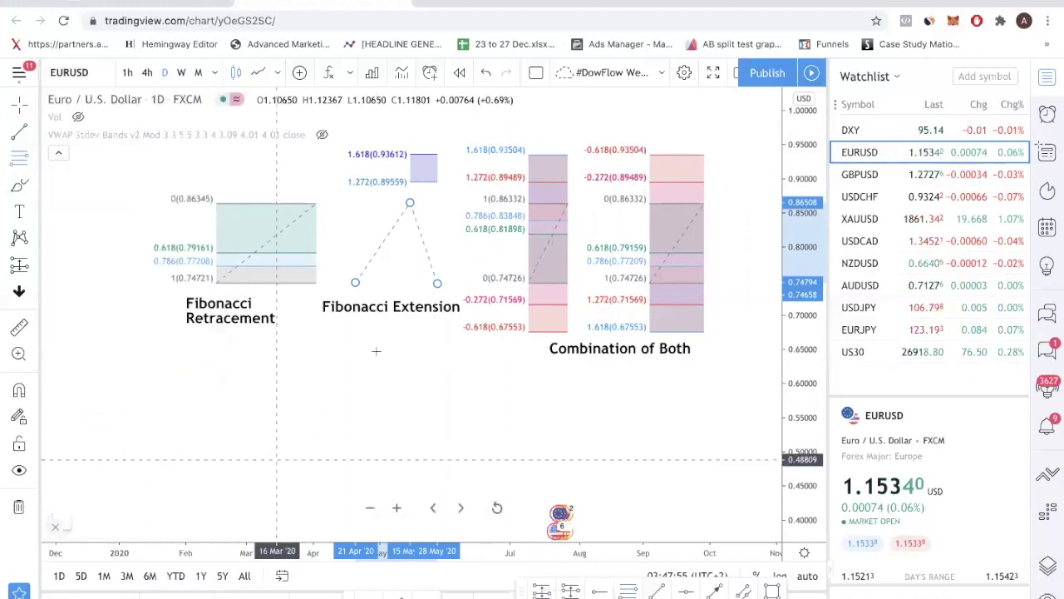
click(277, 459)
key(Escape)
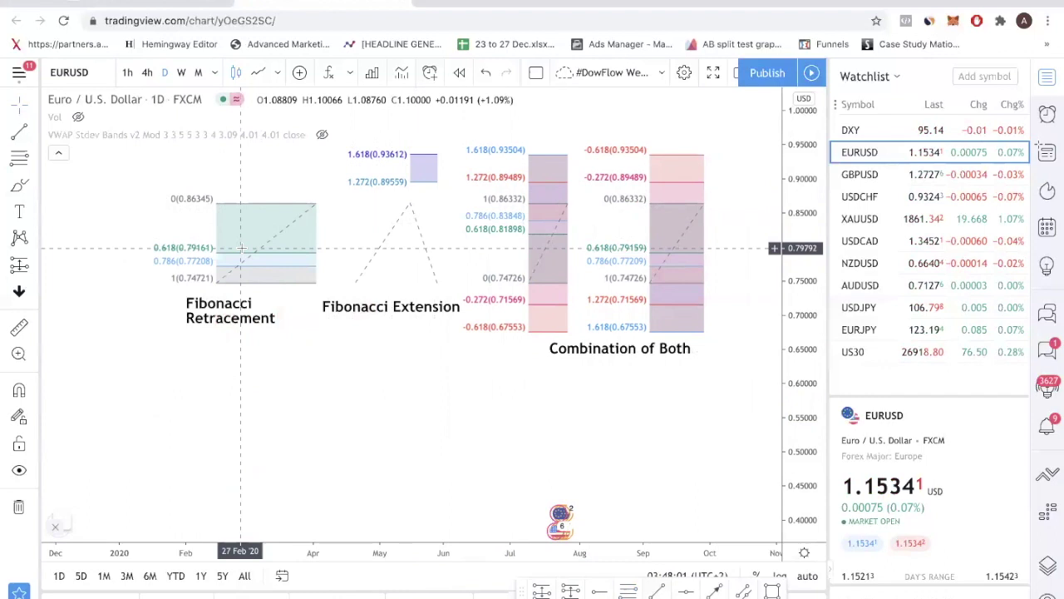
Draw an upward Fib Retracement from about 0.485 to 0.629 and a downward one beside it from about 0.628 to 0.485.
click(704, 205)
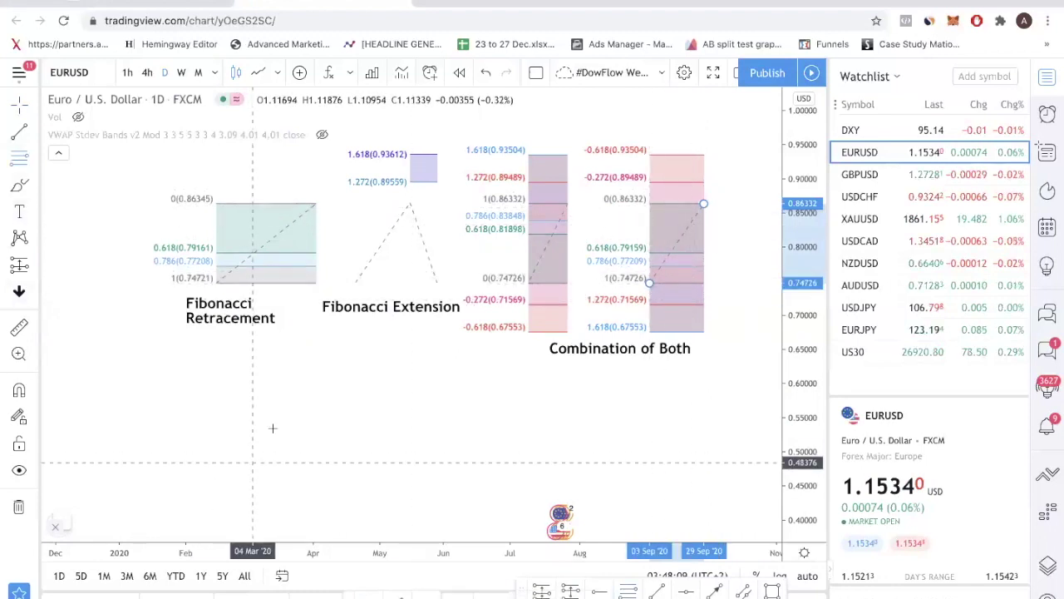
key(ctrl+v)
click(21, 160)
click(382, 364)
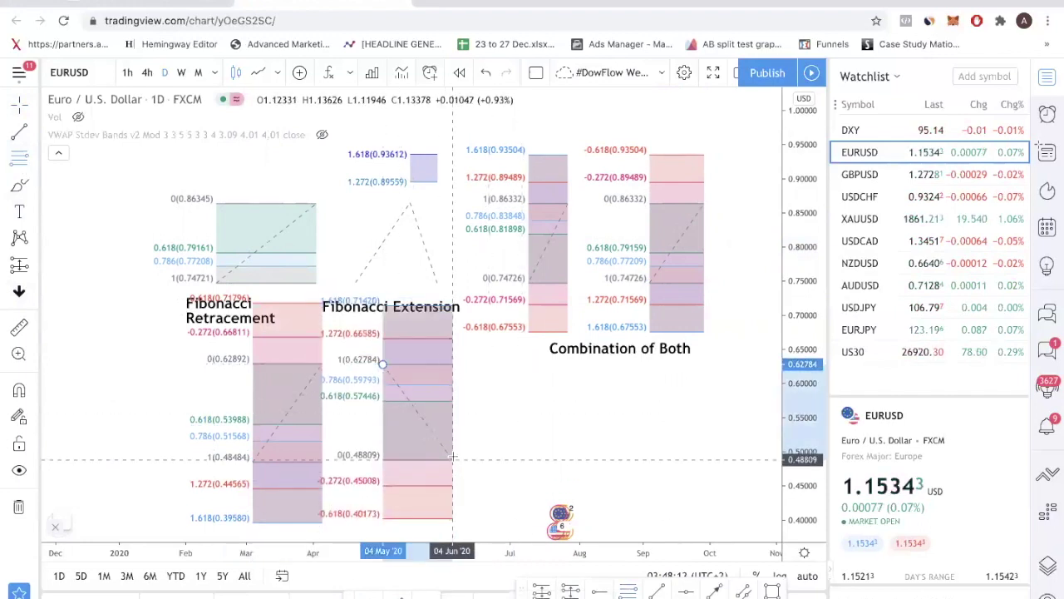
click(456, 461)
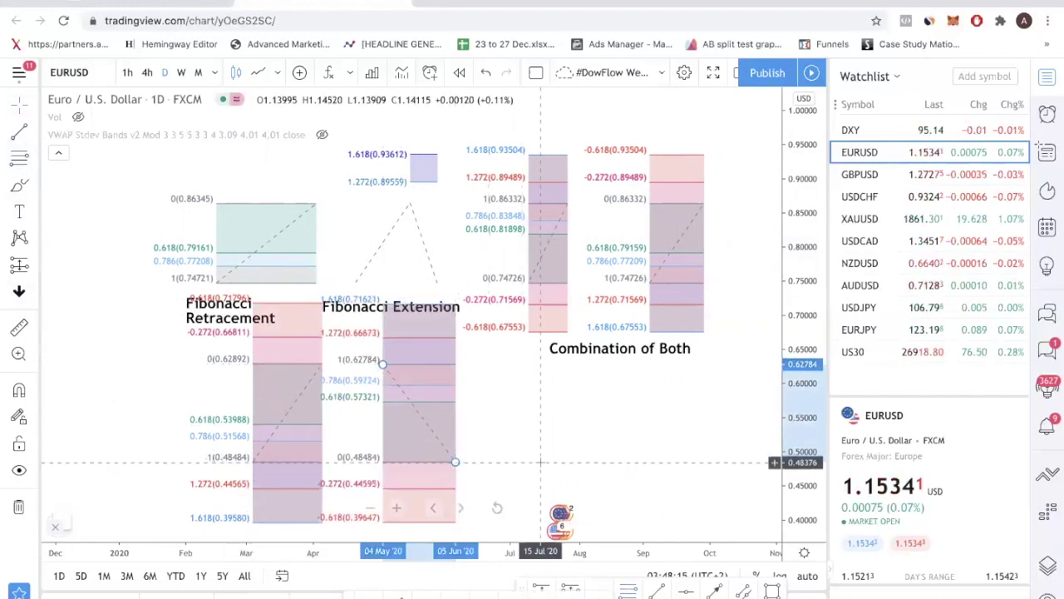
click(540, 461)
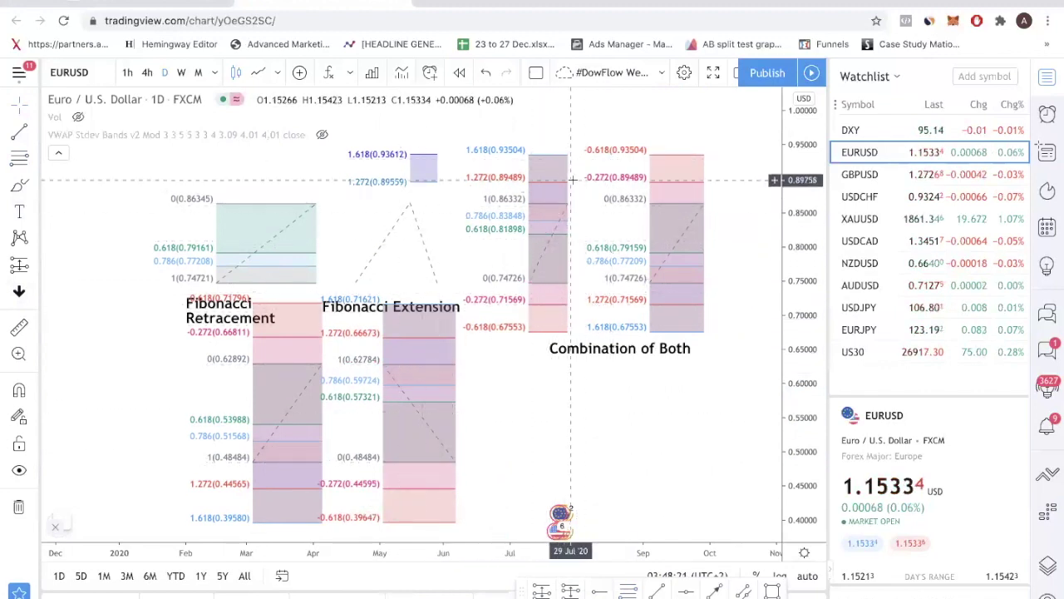
Delete the two practice retracements below the labelled examples.
click(385, 367)
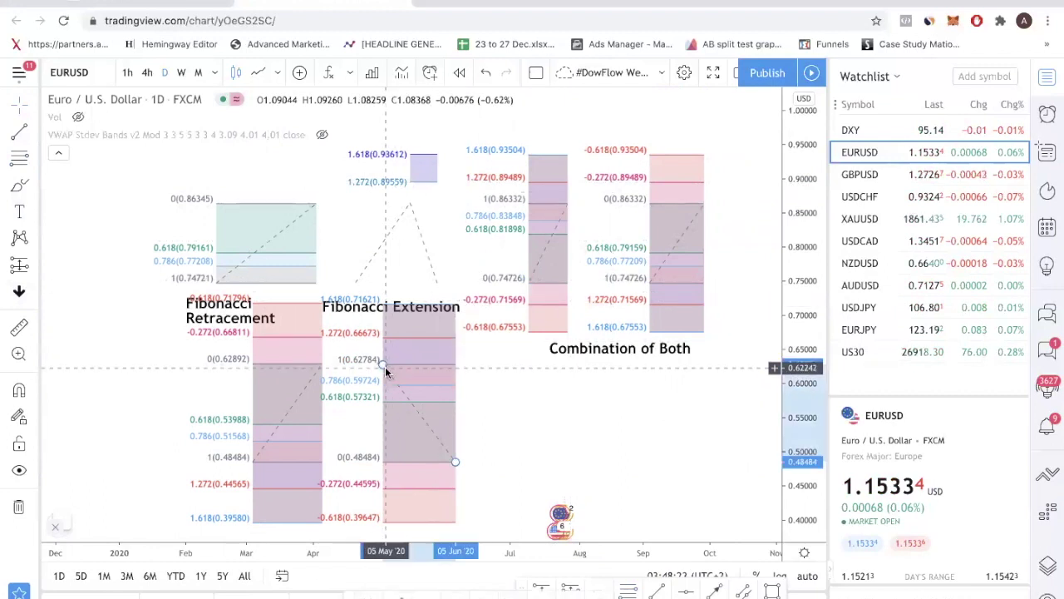
key(Delete)
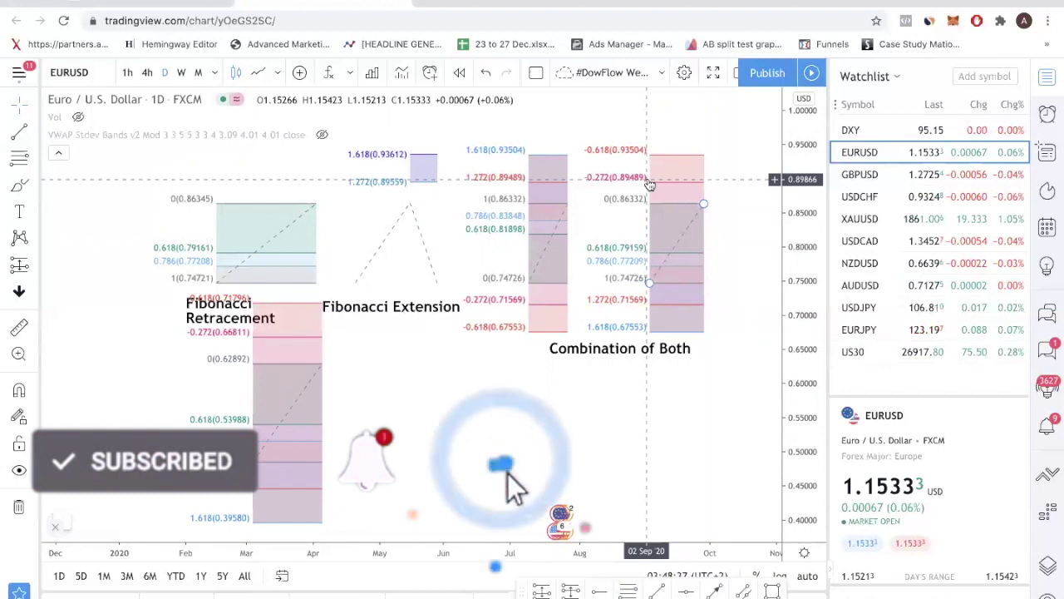
click(318, 365)
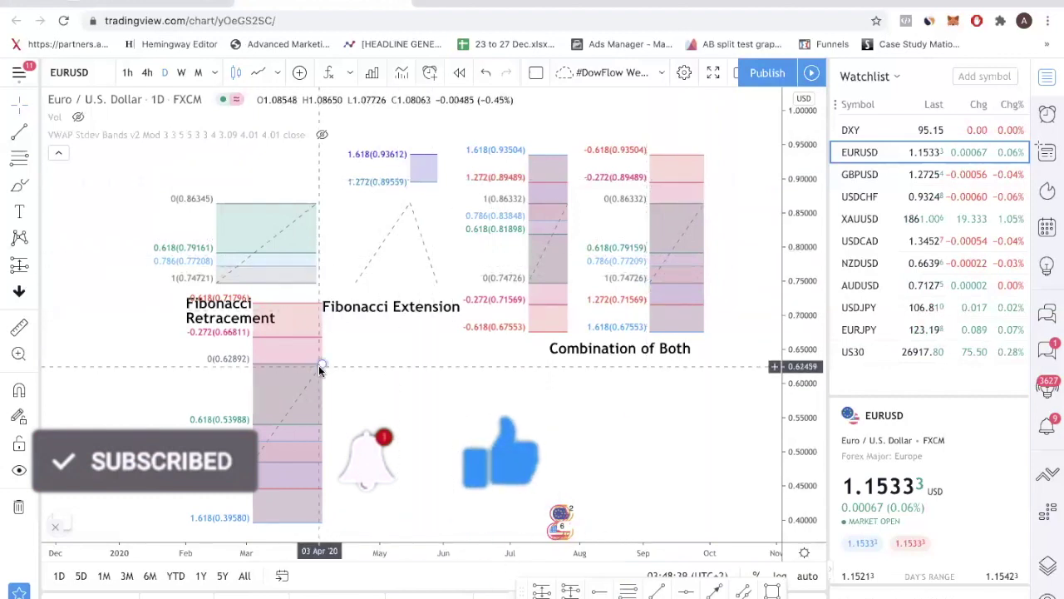
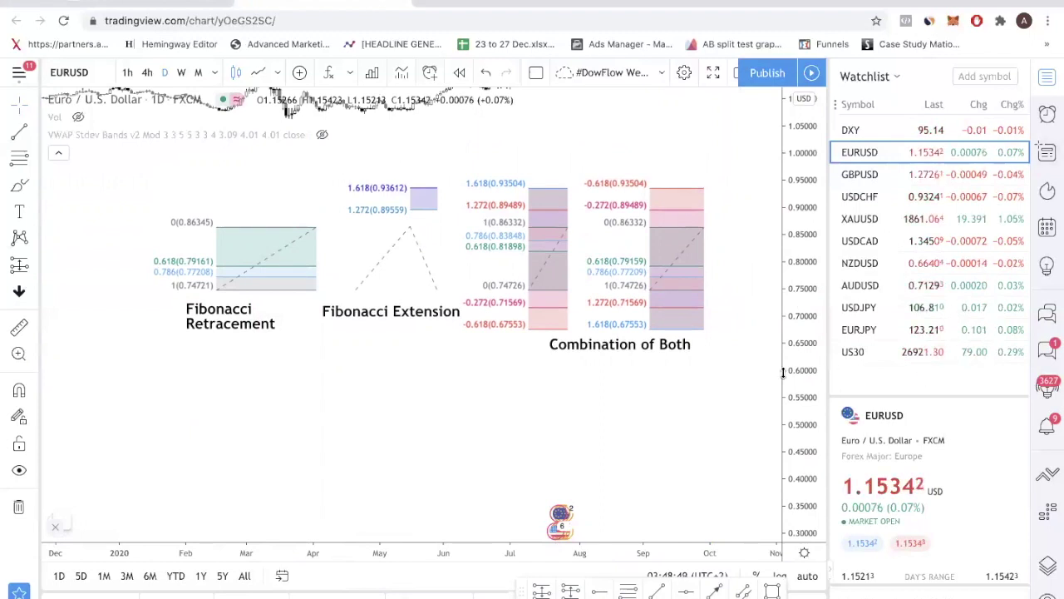
In the empty area below the examples, draw an arrow up from about 0.282 to 0.537 and another down to about 0.42.
drag(485, 391, 488, 240)
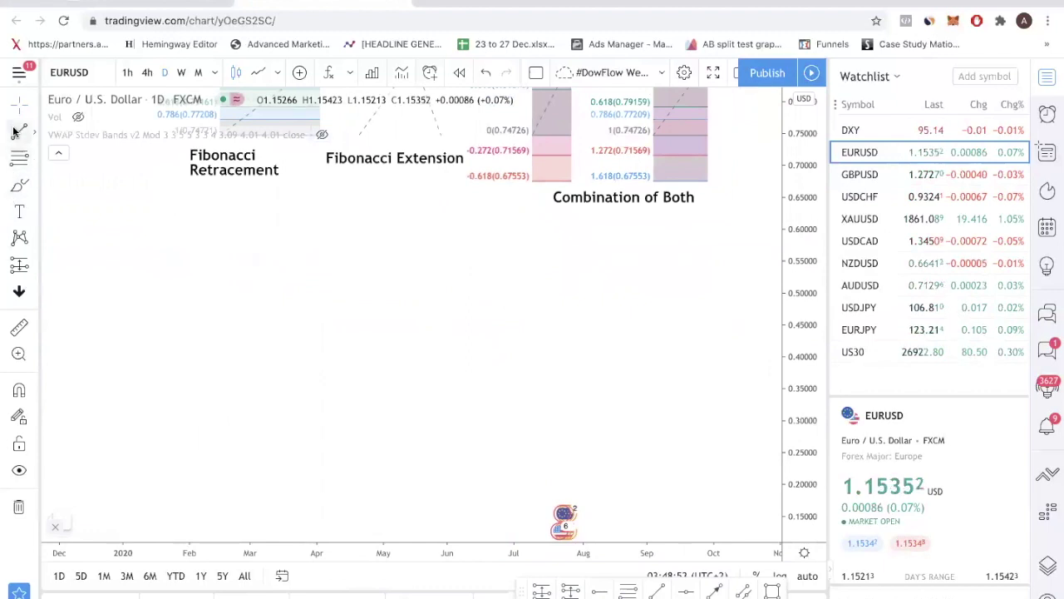
click(718, 590)
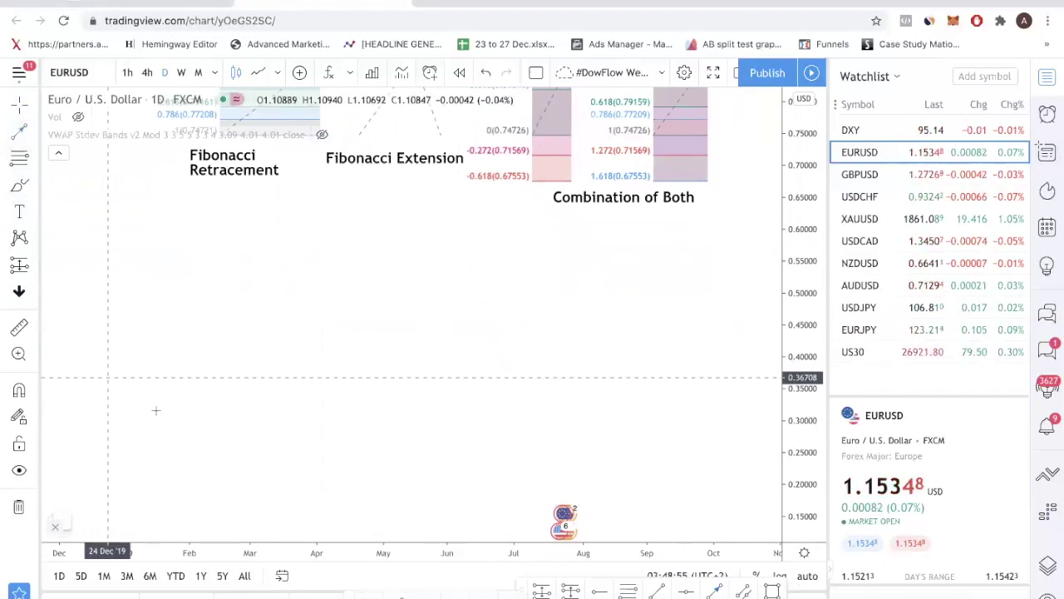
click(201, 431)
click(257, 271)
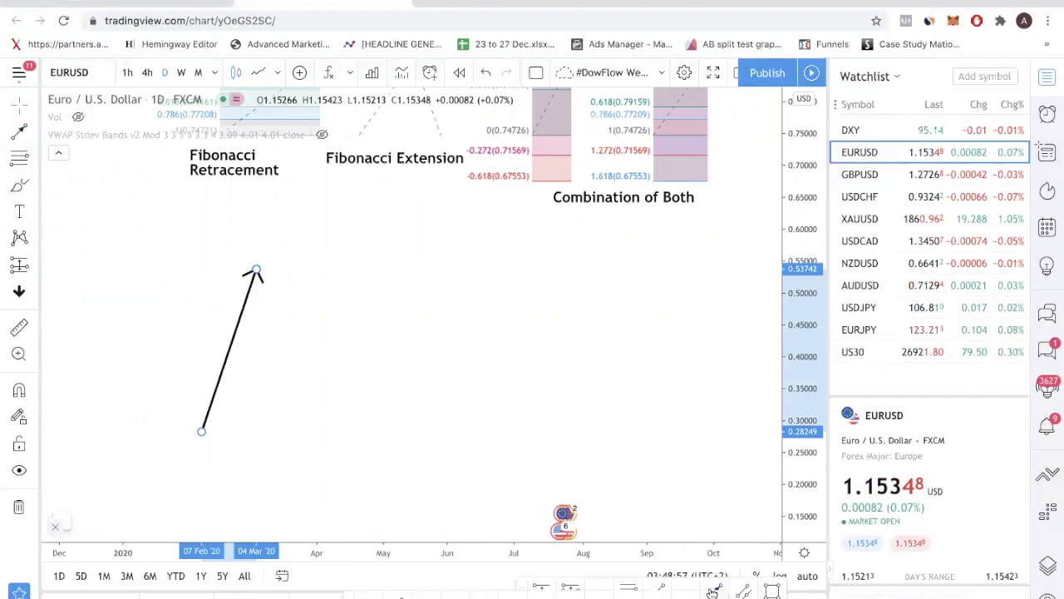
click(718, 590)
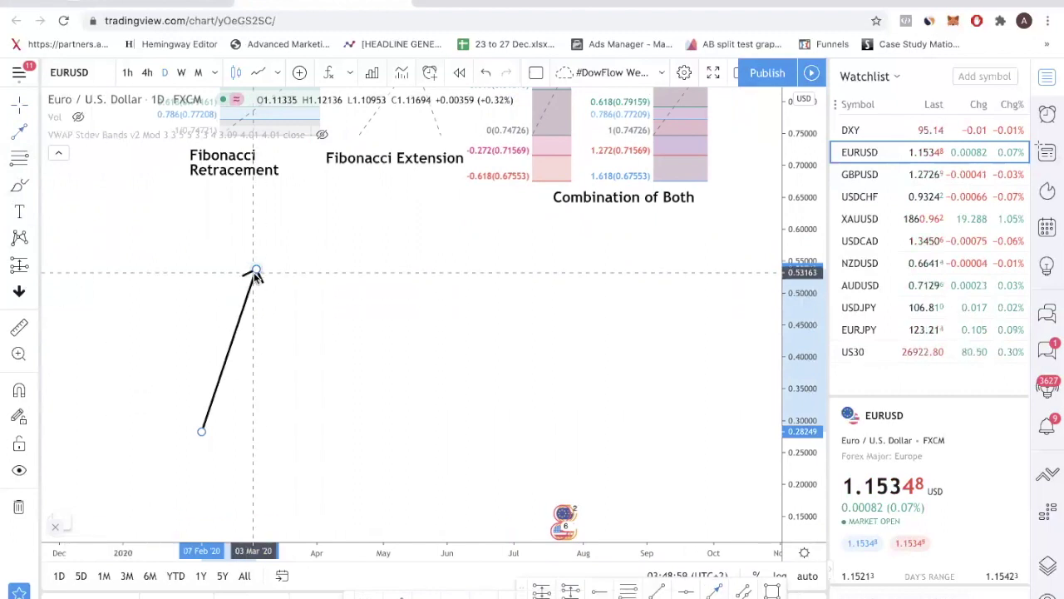
click(254, 272)
click(271, 343)
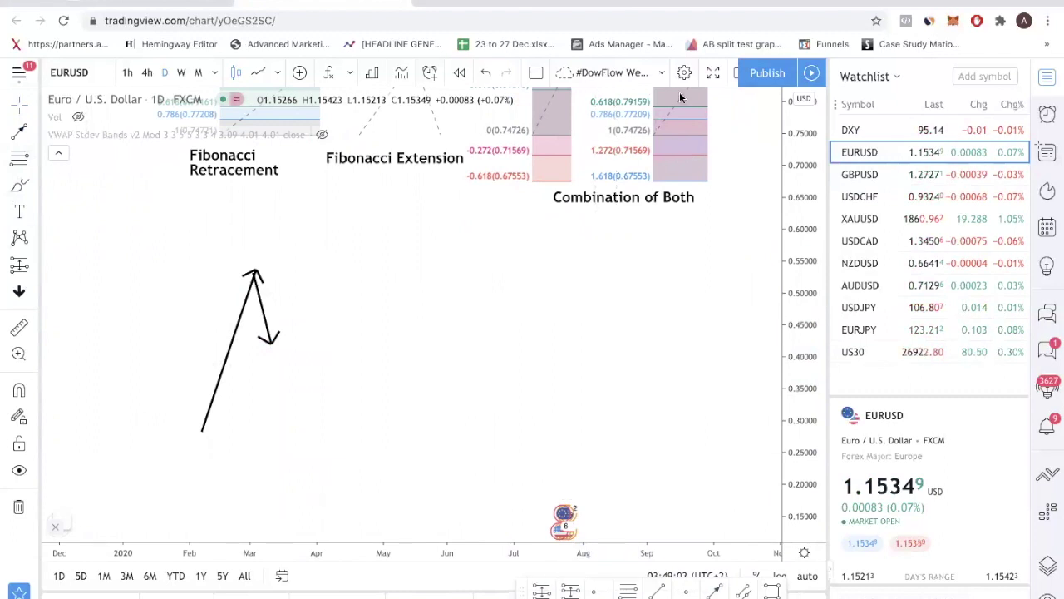
Extend the zigzag with an arrow up from about 0.43 to 0.51 and an arrow down to about 0.37.
click(715, 592)
click(271, 338)
click(301, 290)
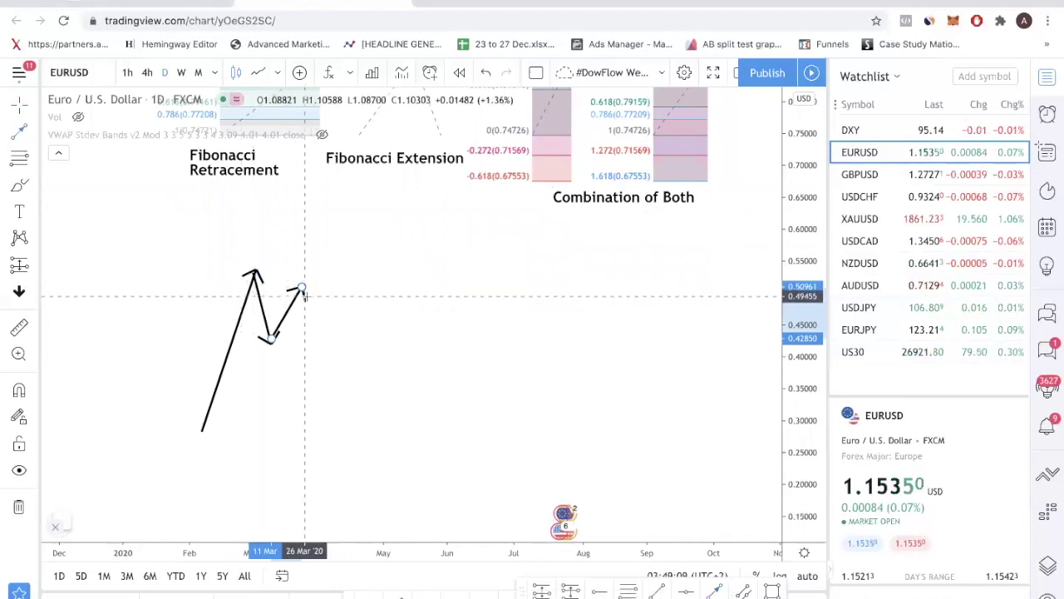
click(302, 290)
double_click(319, 373)
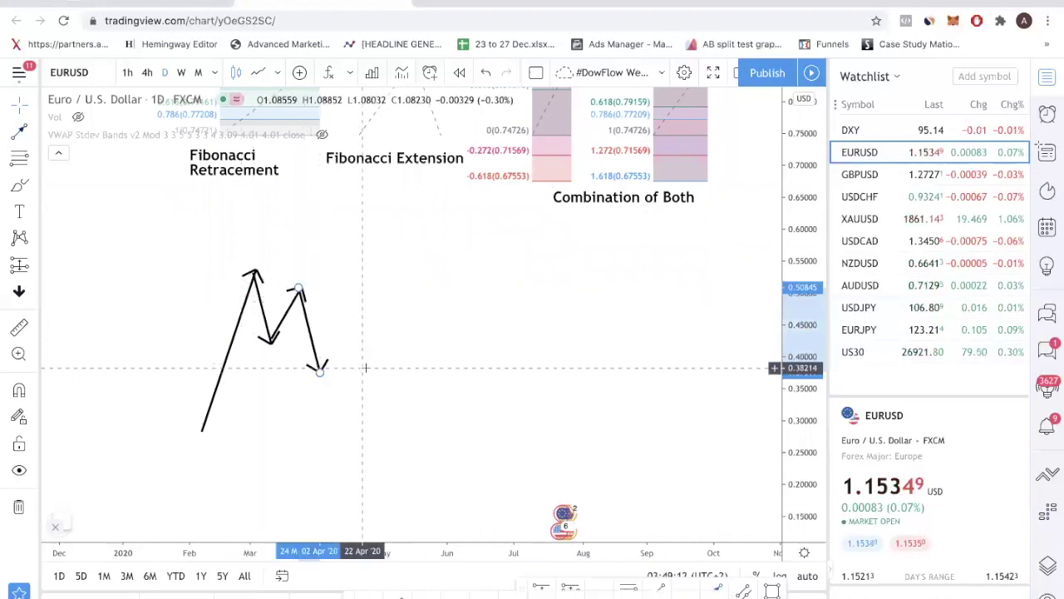
Draw a Fib Retracement over the arrow pattern from its low at about 0.279 to its high at about 0.541.
click(210, 433)
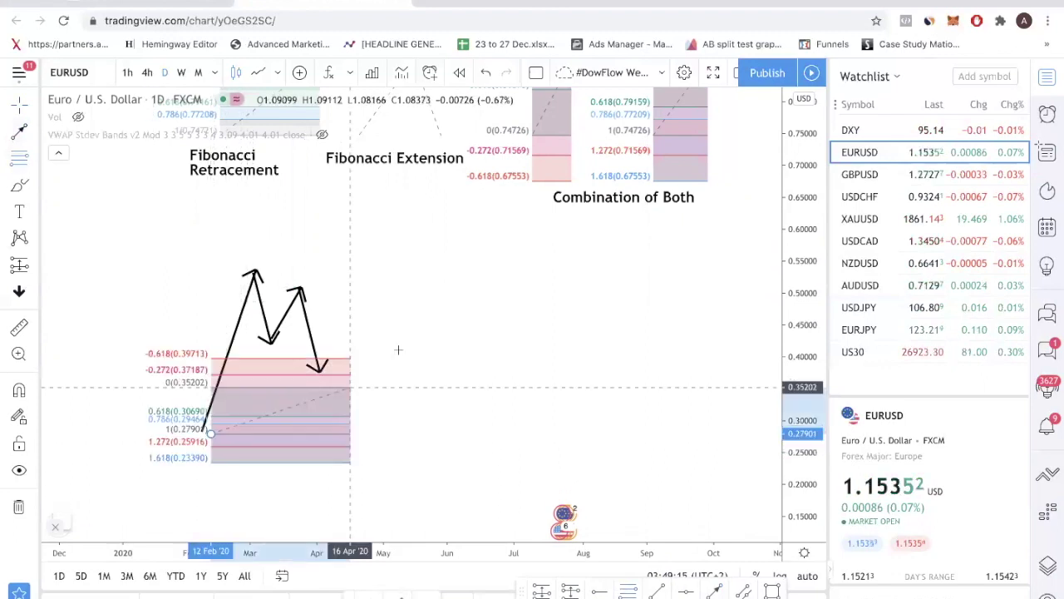
click(522, 266)
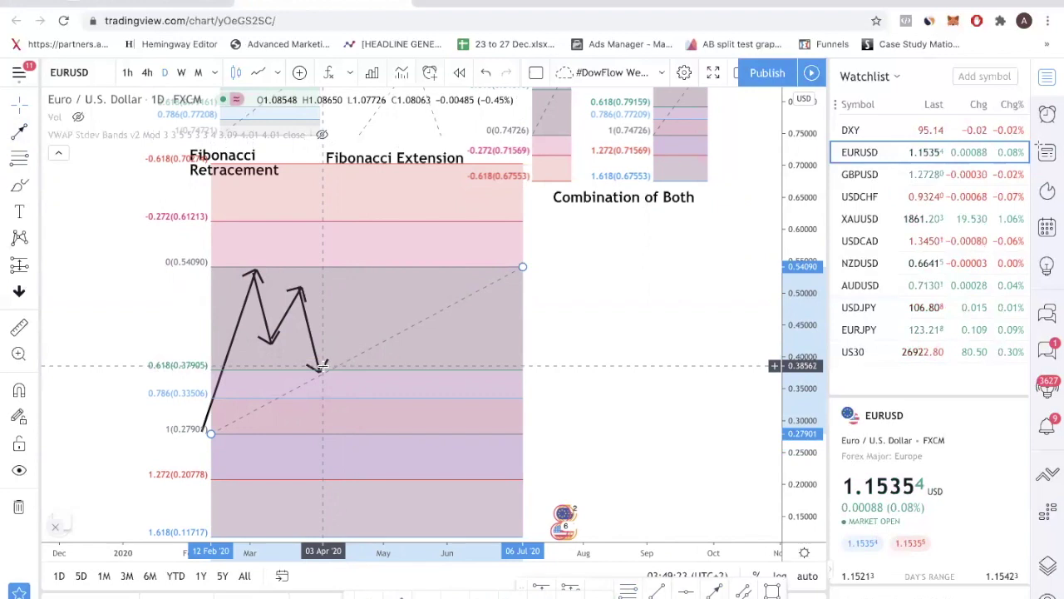
Draw a second Fib Retracement over the zigzag's first pullback, from its low at about 0.422 to its high at about 0.536.
click(19, 162)
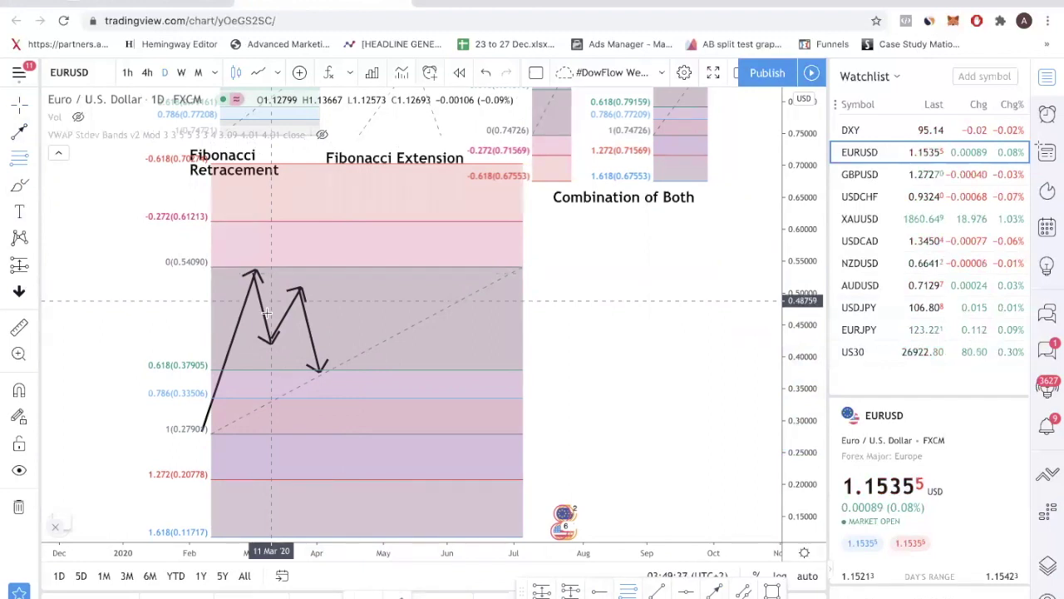
click(277, 341)
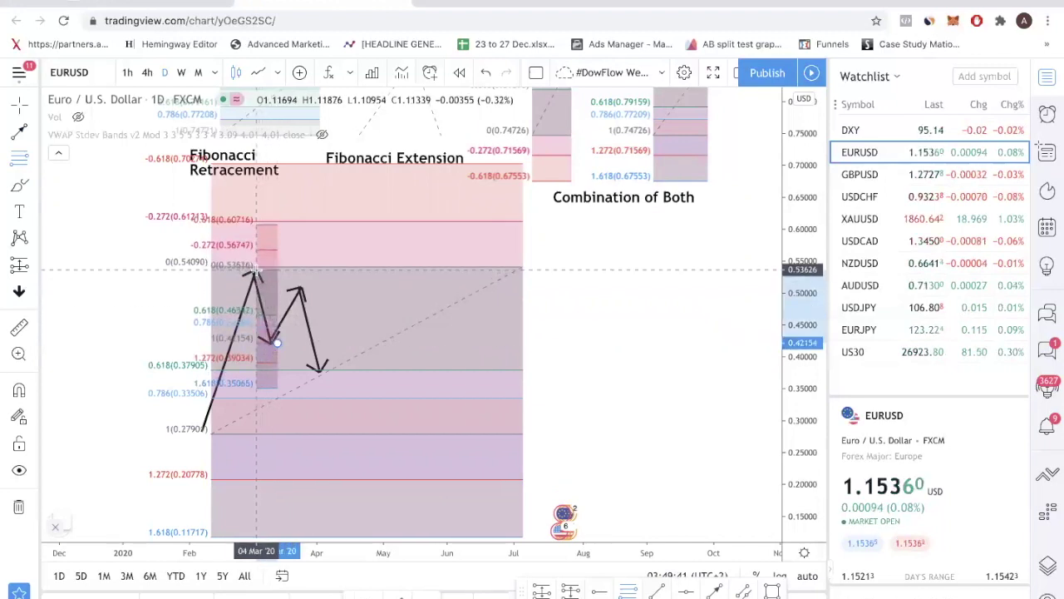
click(257, 266)
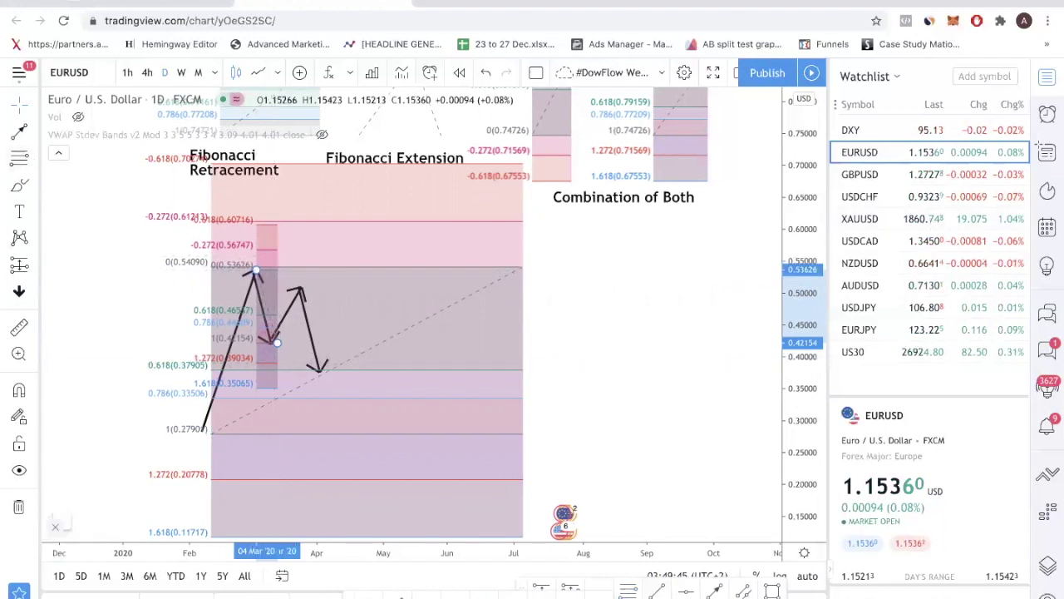
Mark two overlap zones with wide rectangles, one from about 0.390 to 0.378 and one from about 0.351 to 0.335.
key(alt+shift+r)
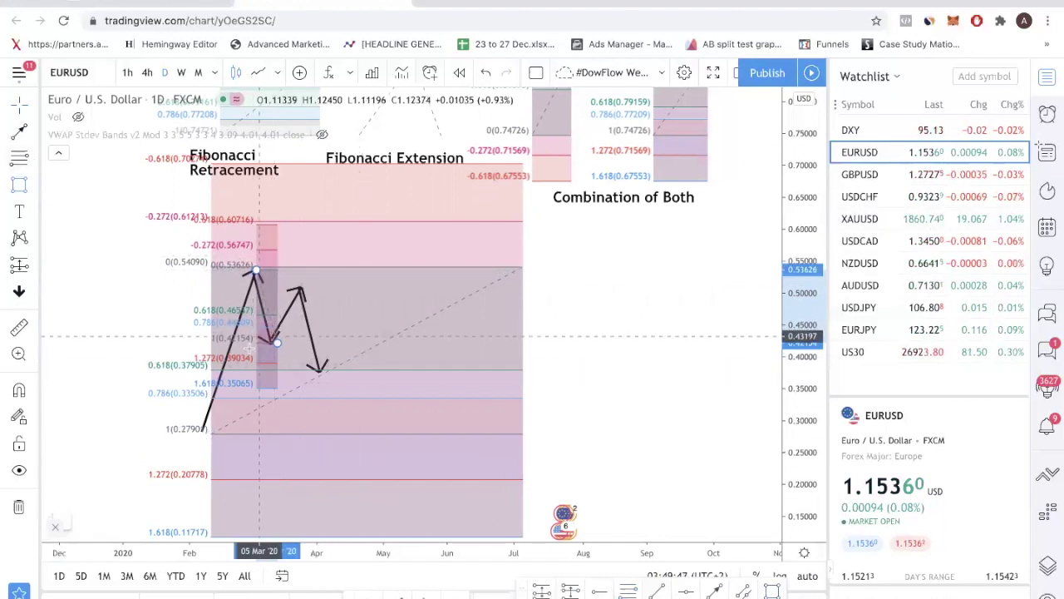
mouse_move(247, 364)
mouse_down()
mouse_move(499, 387)
mouse_move(519, 367)
mouse_move(504, 369)
mouse_up()
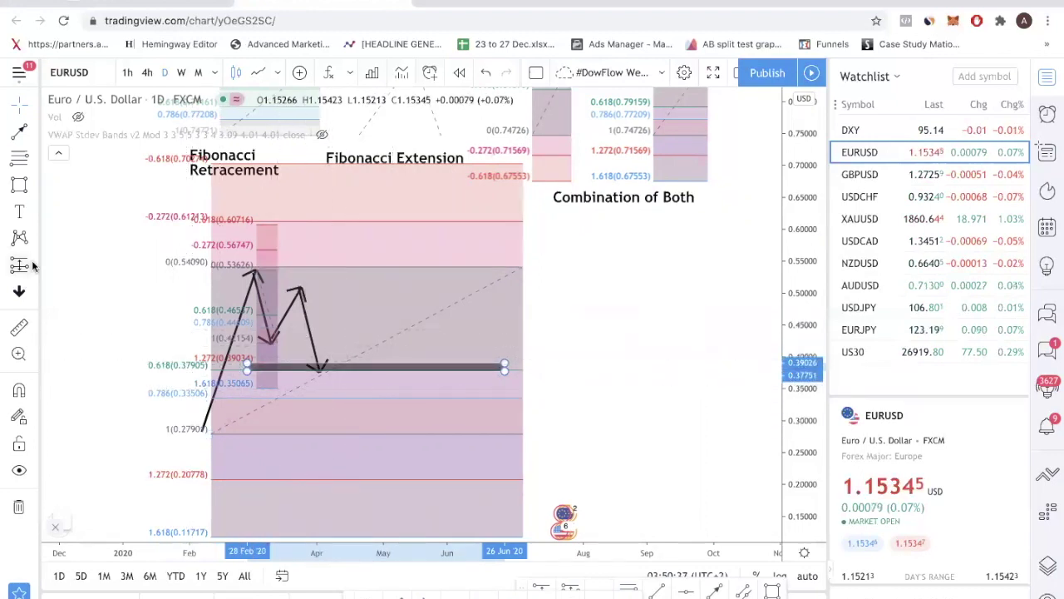
click(19, 184)
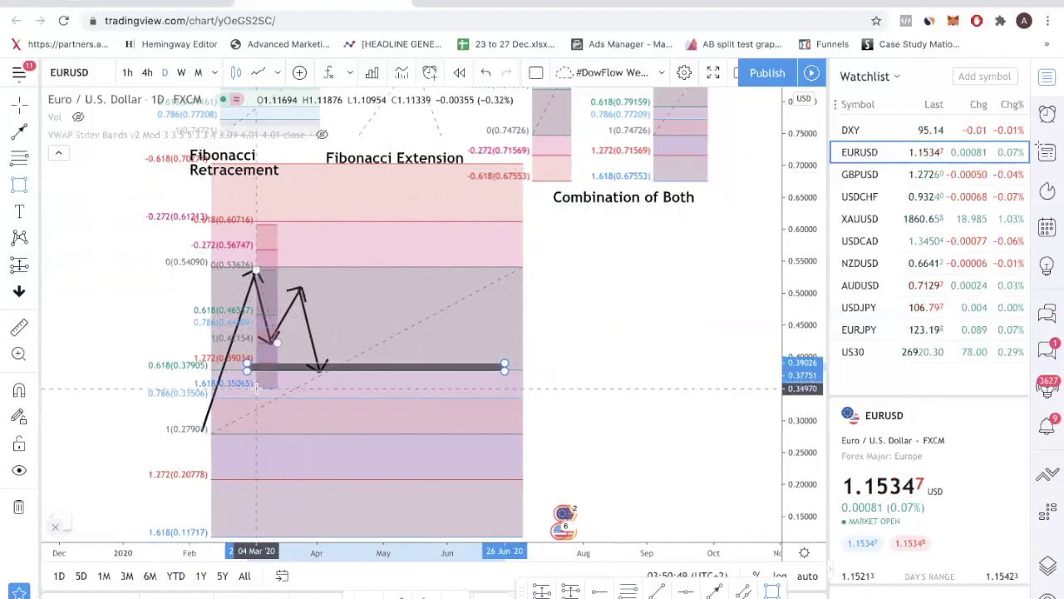
mouse_move(256, 387)
mouse_down()
mouse_move(530, 408)
mouse_move(508, 397)
mouse_up()
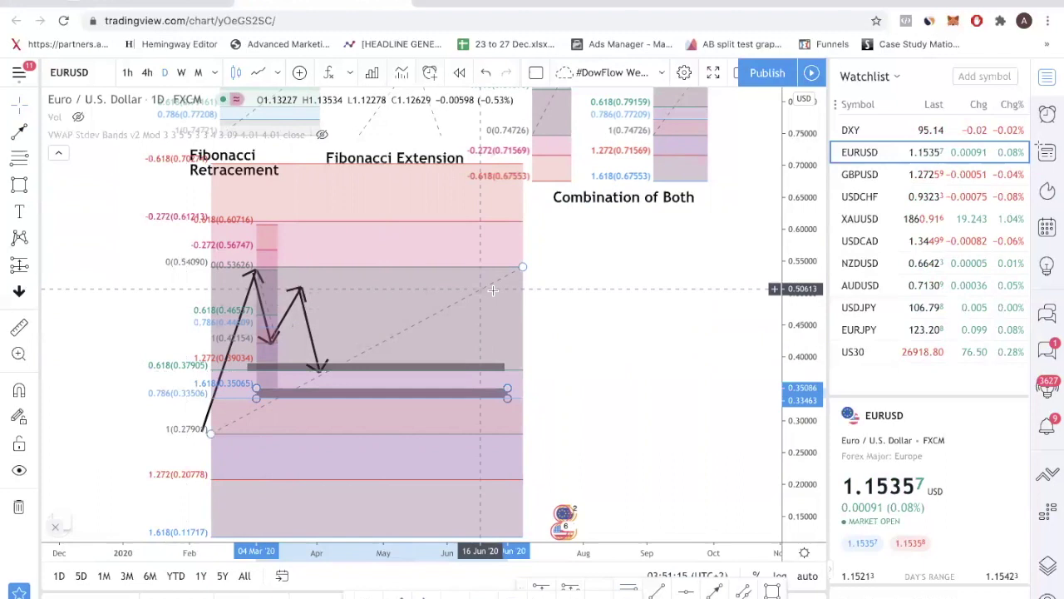
Delete the large Fib Retracement and the last two arrows of the zigzag.
click(522, 278)
key(Delete)
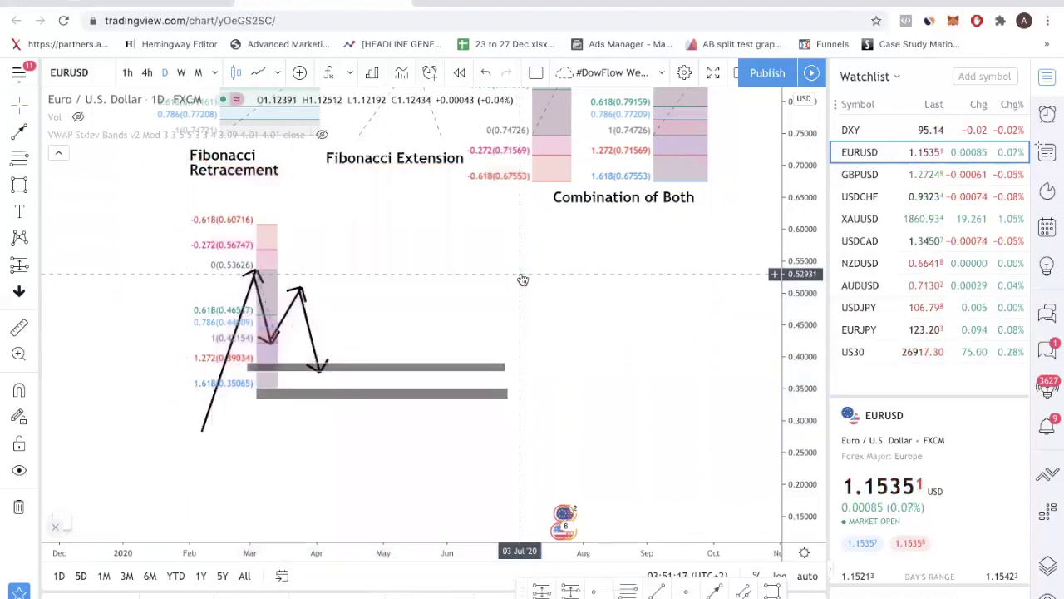
click(300, 292)
key(Delete)
click(309, 336)
key(Delete)
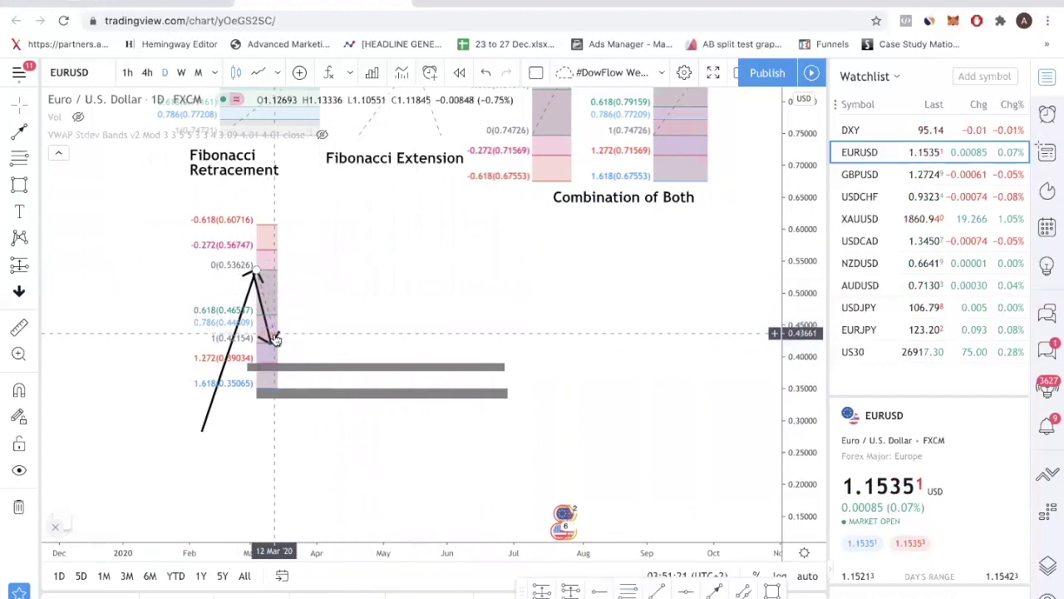
Delete the remaining two arrows, the small Fib Retracement and both zone rectangles.
click(272, 336)
key(Delete)
click(270, 339)
key(Delete)
click(300, 367)
key(Delete)
click(316, 394)
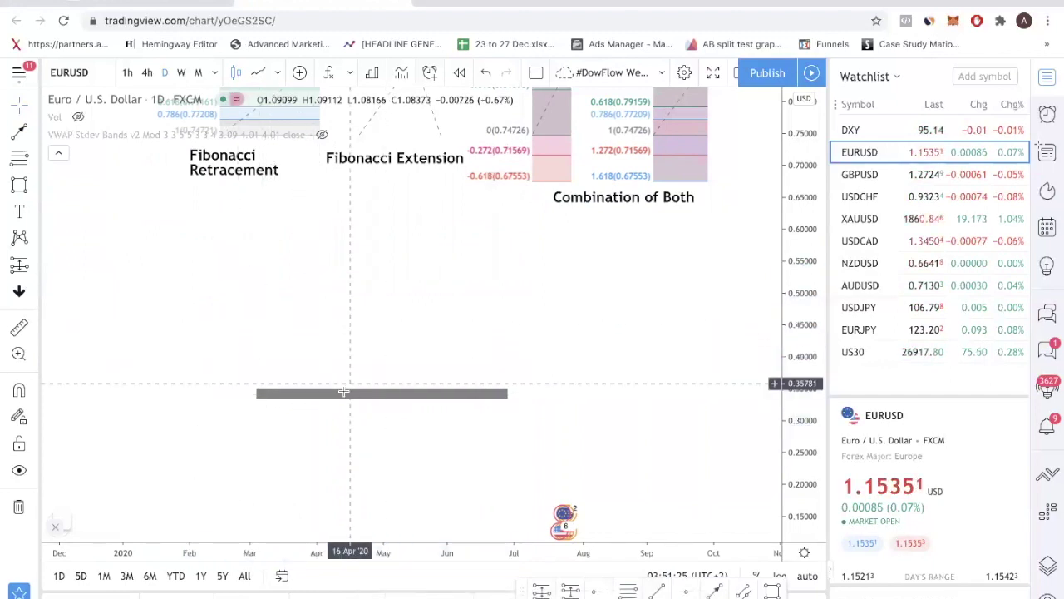
key(Delete)
Switch the chart to the XAUUSD symbol on the 4-hour timeframe.
drag(410, 250, 416, 524)
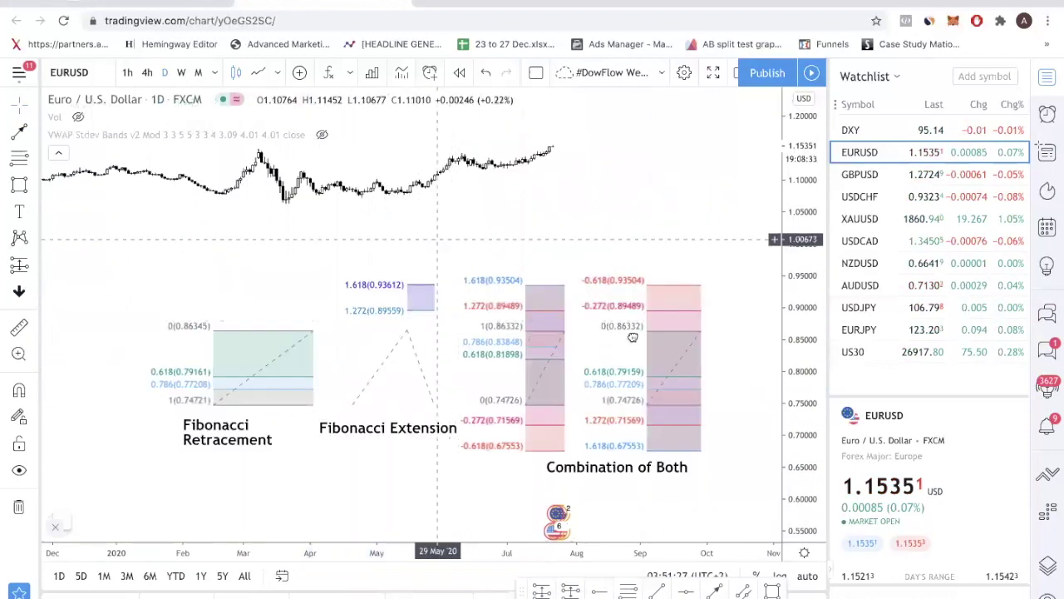
scroll(582, 333, up, 3)
drag(686, 331, 551, 319)
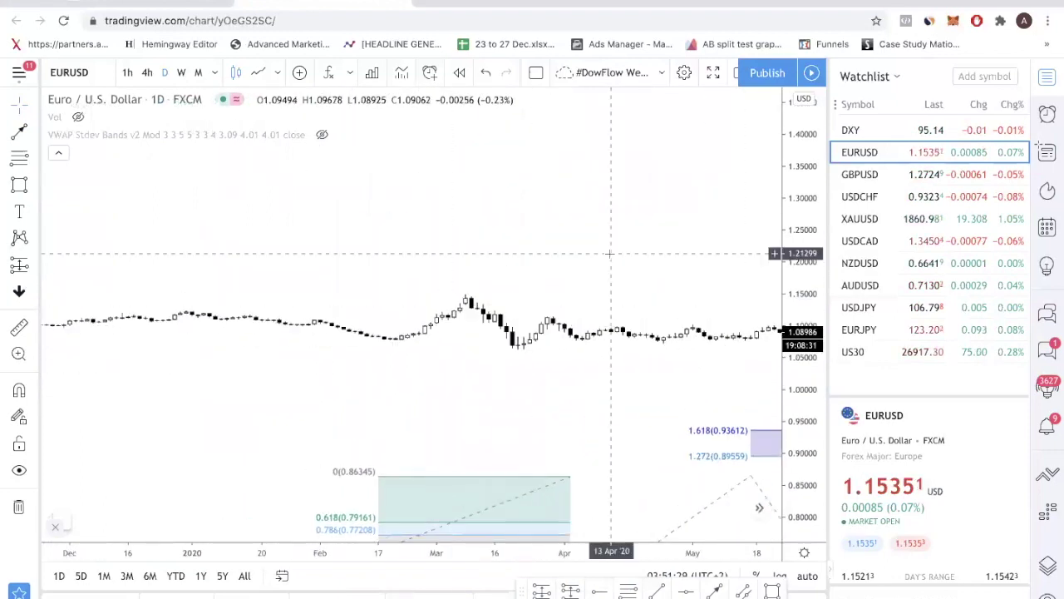
text(XAU)
key(Return)
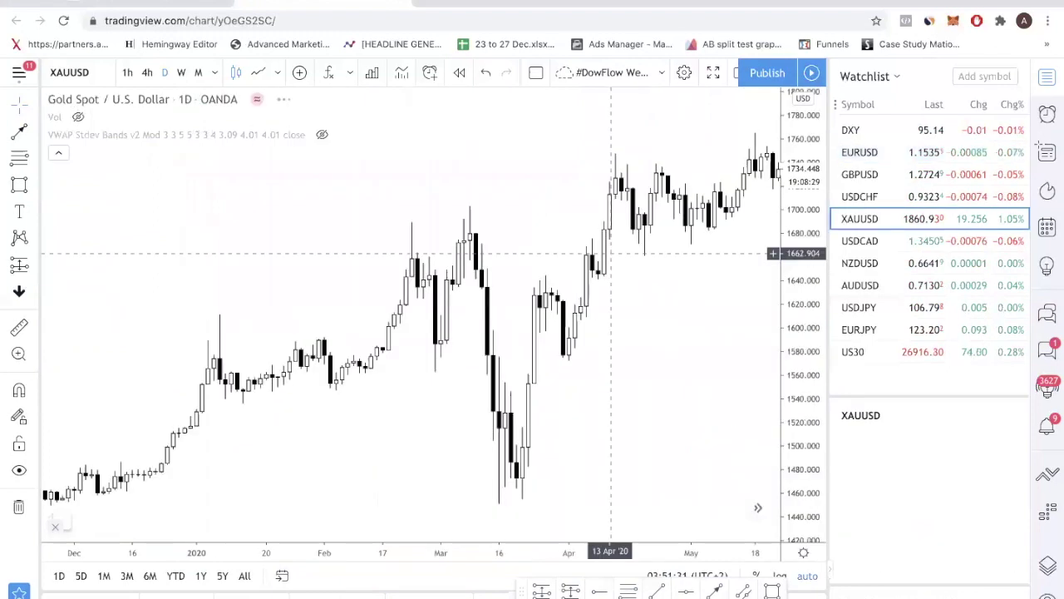
drag(653, 302, 454, 330)
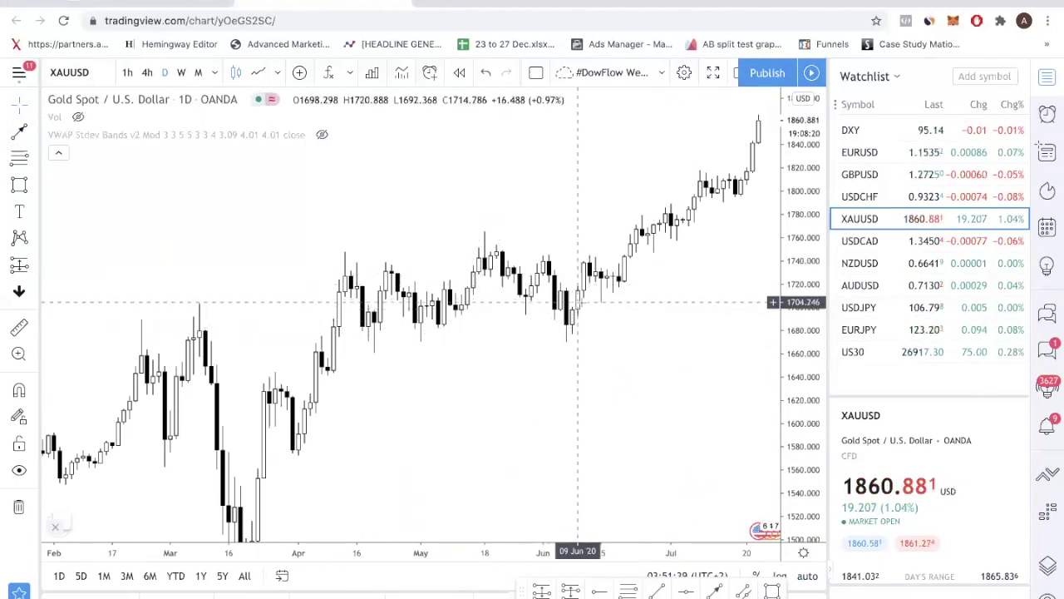
scroll(528, 307, up, 3)
click(147, 72)
scroll(462, 285, down, 5)
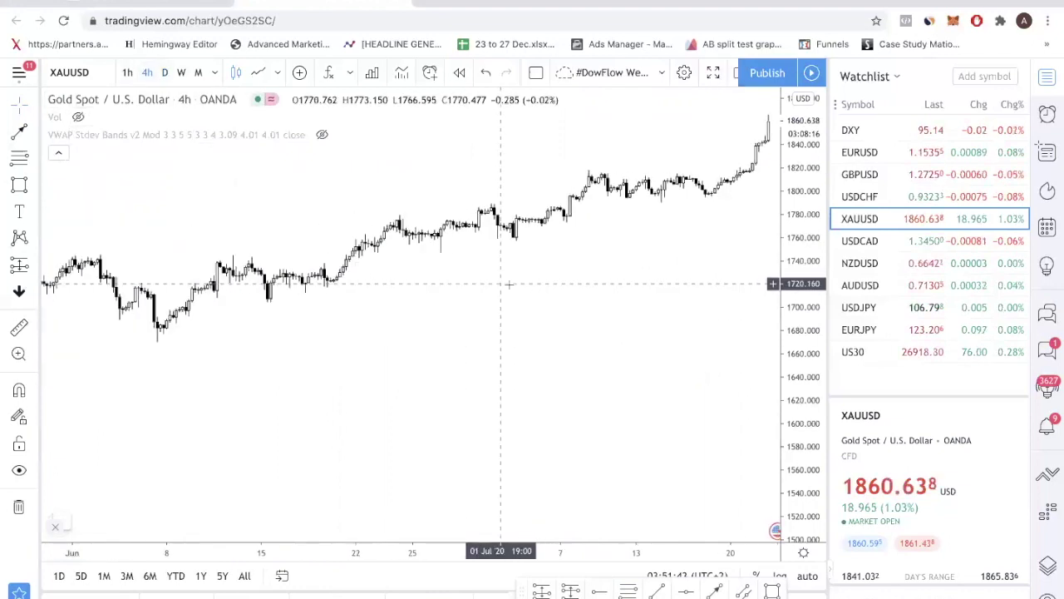
Trace the June gold swings with arrows, starting at the 5 June low and following the rise, the pullback and the next rise.
drag(557, 332, 597, 327)
scroll(582, 324, up, 5)
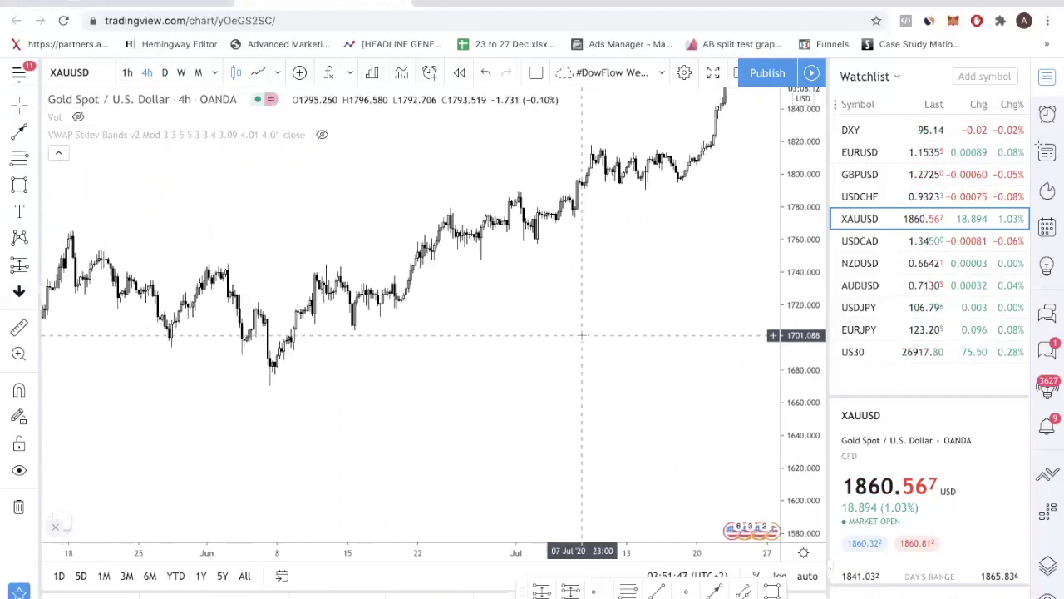
scroll(559, 305, down, 3)
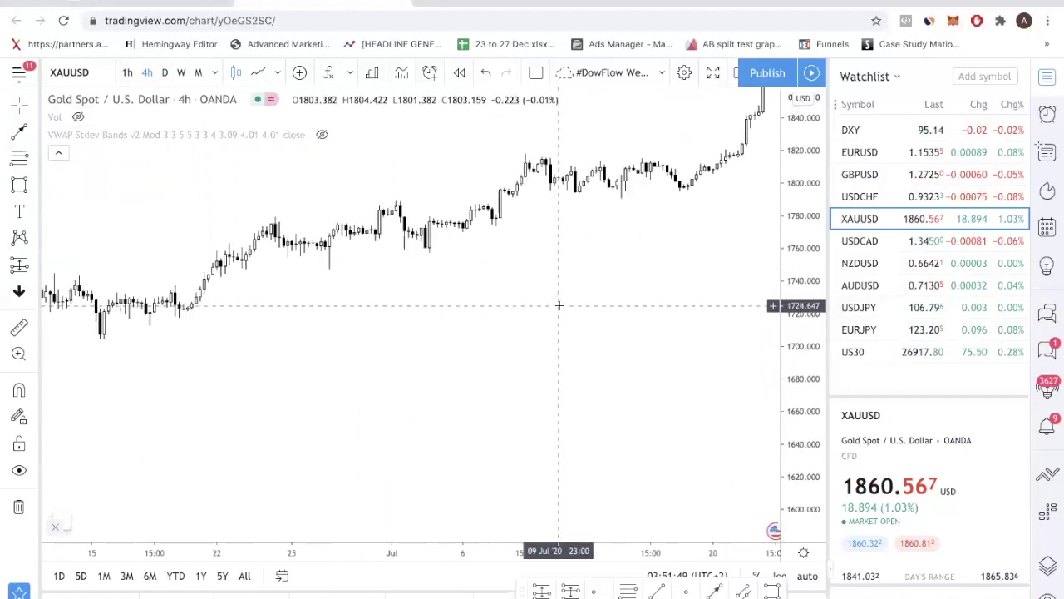
drag(375, 316, 594, 321)
scroll(594, 321, up, 5)
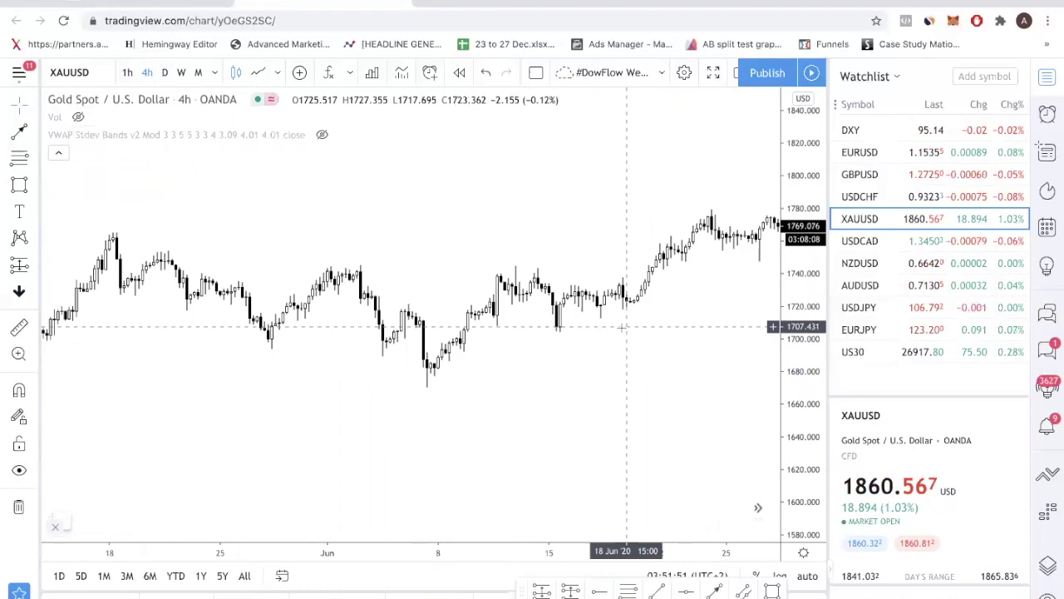
drag(787, 366, 642, 292)
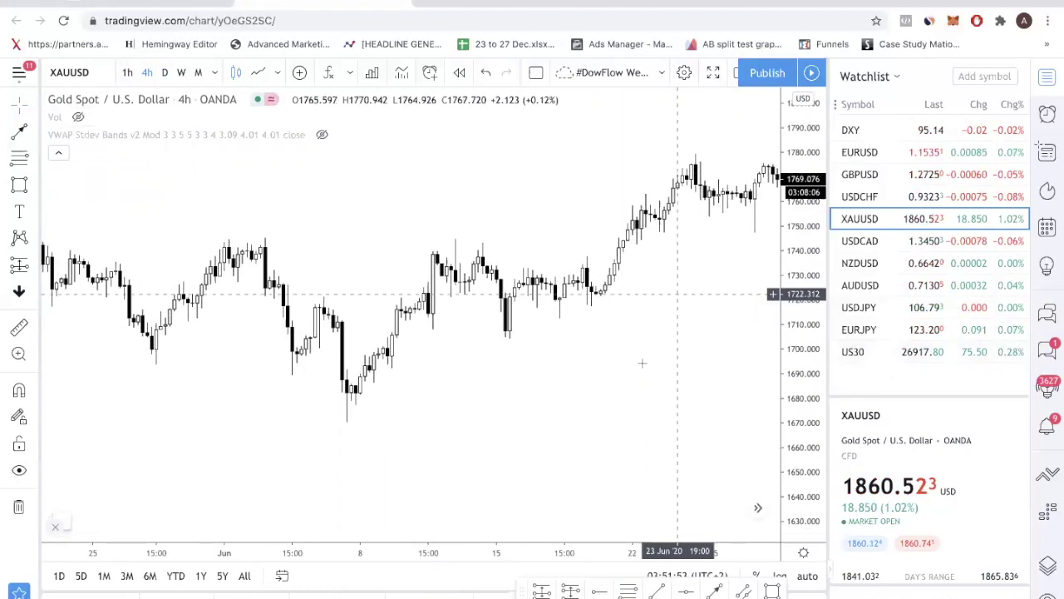
mouse_move(343, 416)
mouse_down()
mouse_move(442, 241)
mouse_move(452, 235)
mouse_move(455, 301)
mouse_move(482, 248)
mouse_move(488, 272)
mouse_up()
click(19, 130)
double_click(505, 333)
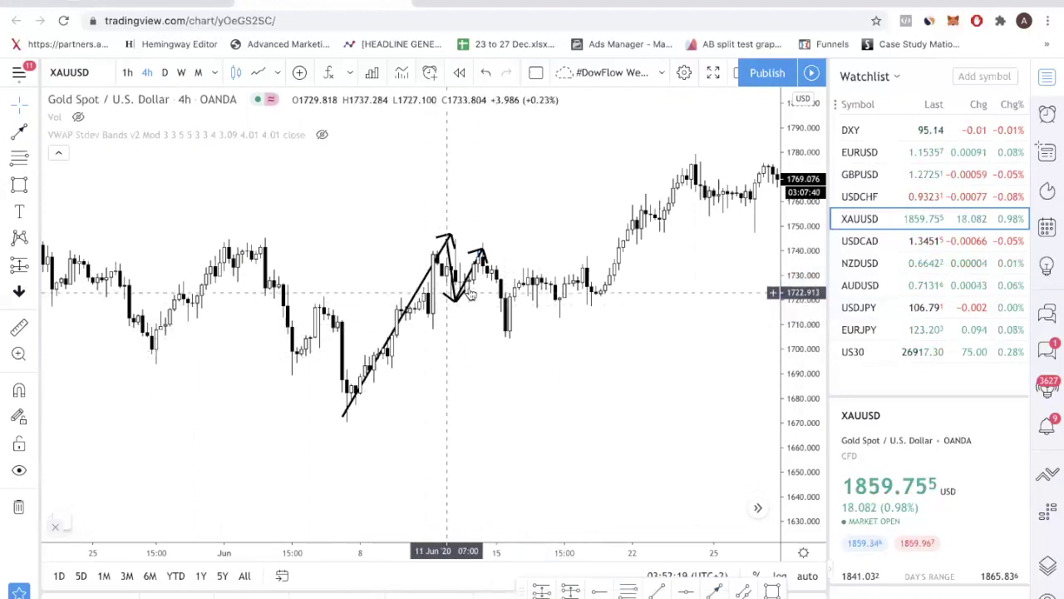
Undo the arrows traced along the June gold swings.
key(ctrl+z)
key(ctrl+z)
key(ctrl+z)
key(ctrl+z)
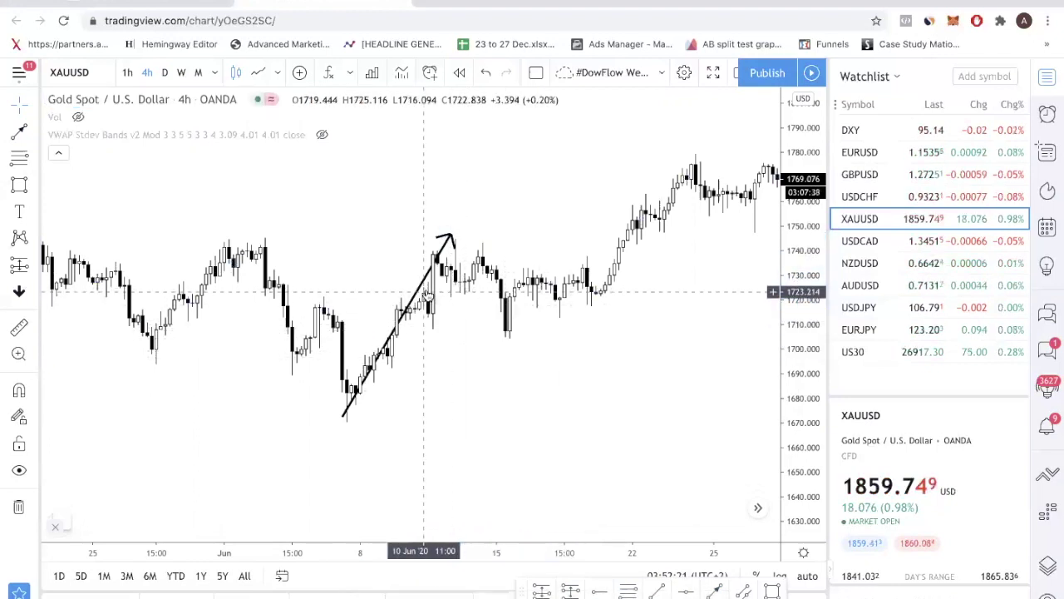
Draw a Fib Retracement from the 5 June low at about 1670.3 up to the swing high at about 1745.2.
click(21, 160)
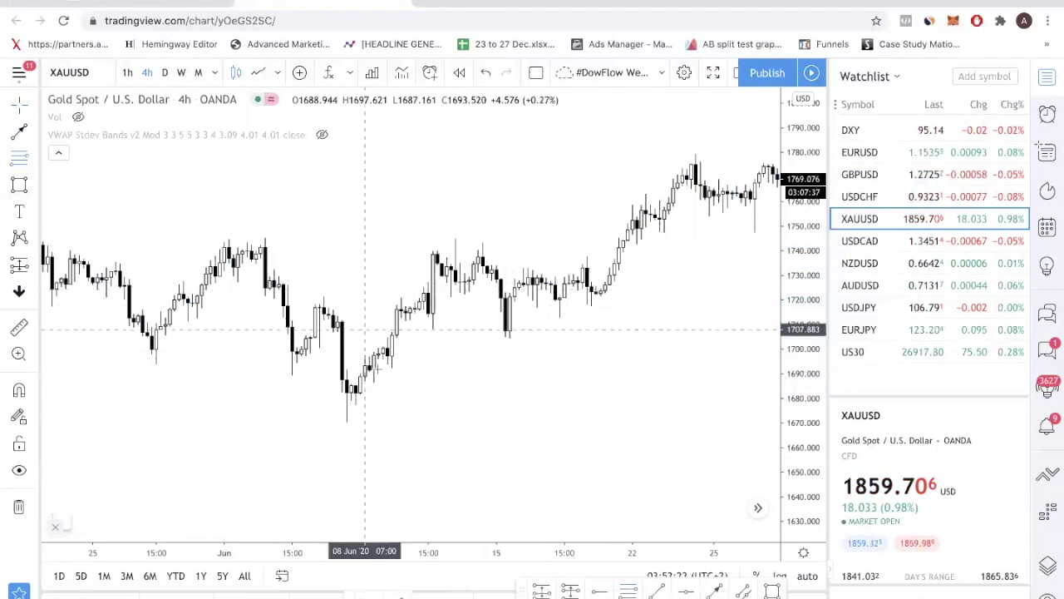
click(347, 422)
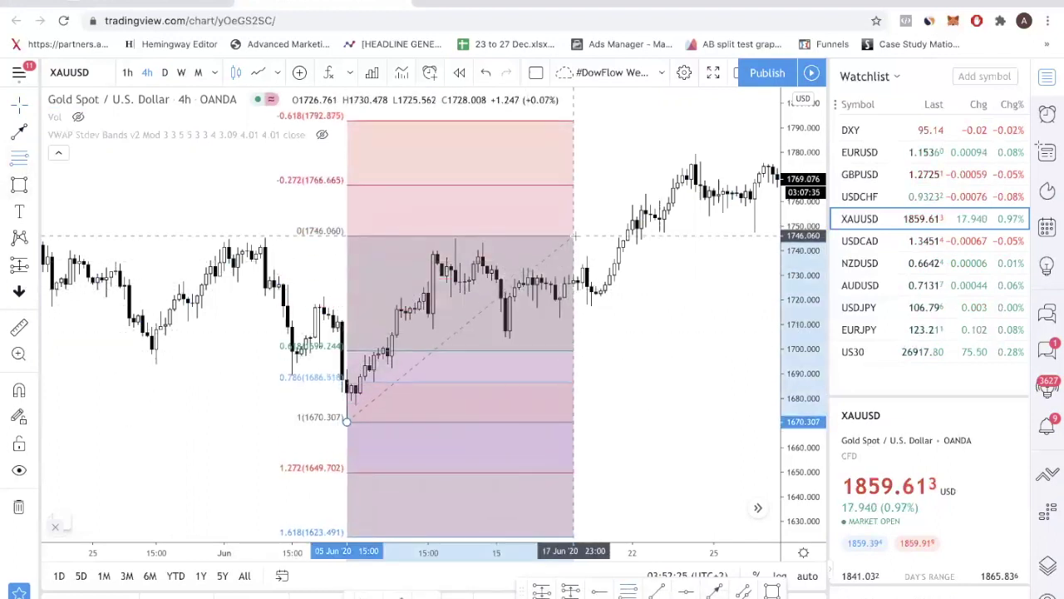
click(600, 239)
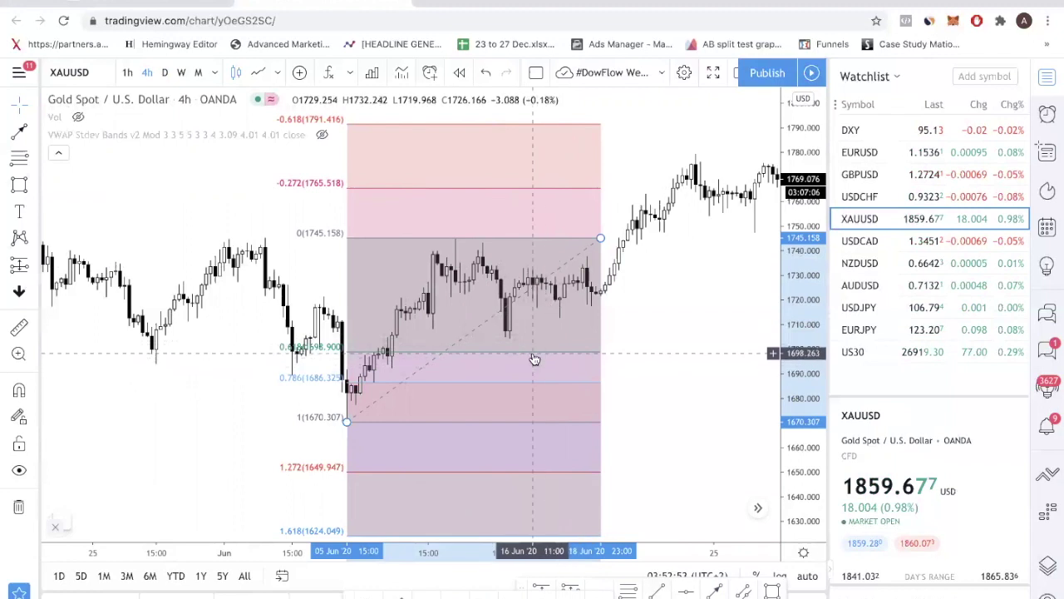
Draw a smaller Fib Retracement over the 11 June pullback, from about 1722.6 up to the high at about 1744.3.
key(alt+f)
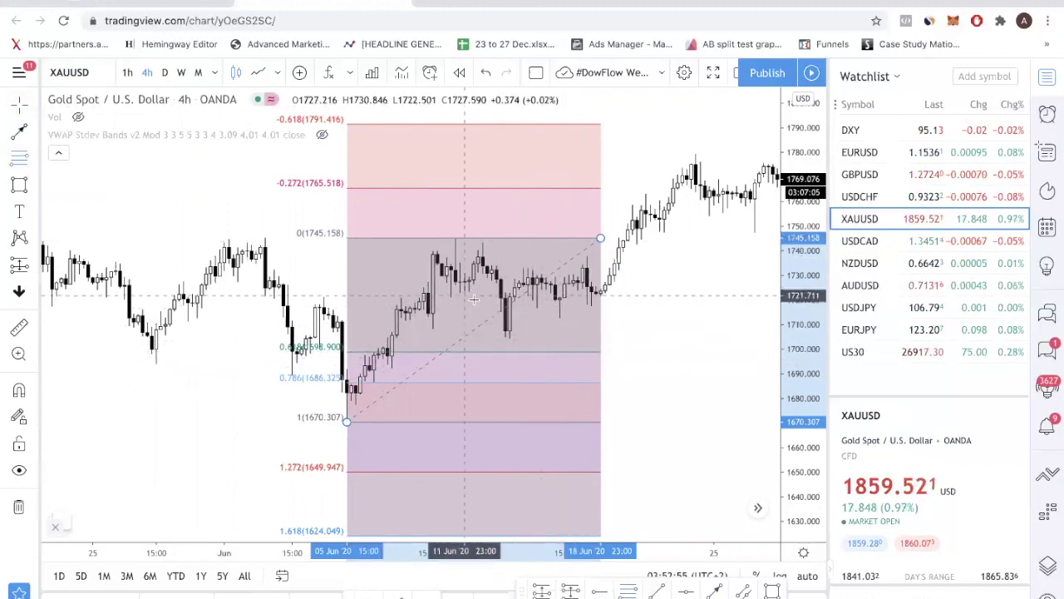
click(469, 295)
click(456, 241)
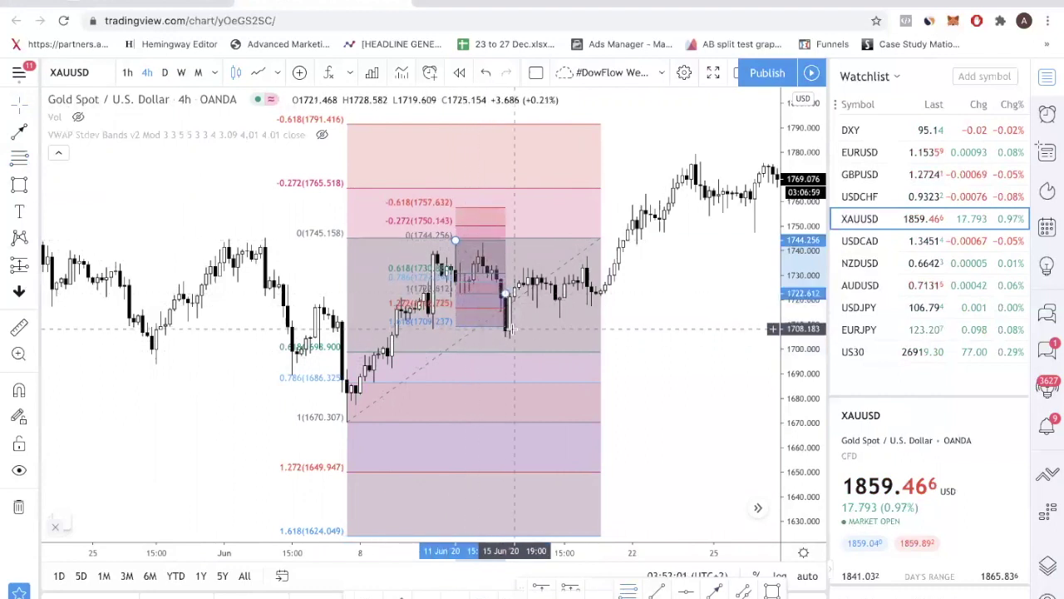
Draw a rectangle from about 1709.4 to 1699, between the small retracement's 1.618 level and the large one's 0.618 level.
drag(456, 331, 646, 350)
drag(429, 328, 424, 324)
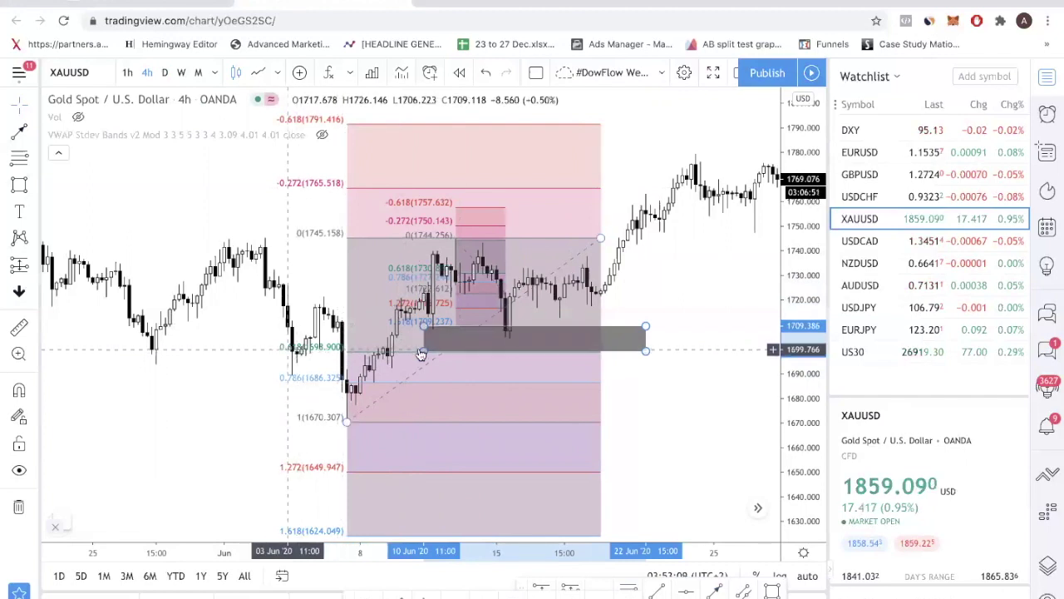
click(651, 358)
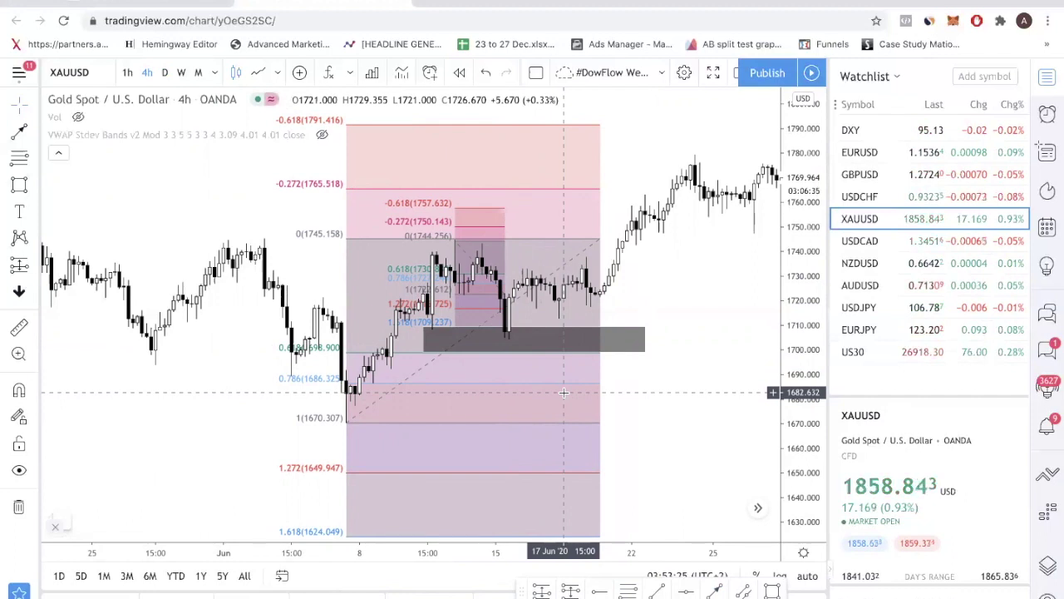
Remove all drawings and draw a new Fib Retracement from the 22 June low at about 1742.4 to the high at about 1779.5.
right_click(663, 387)
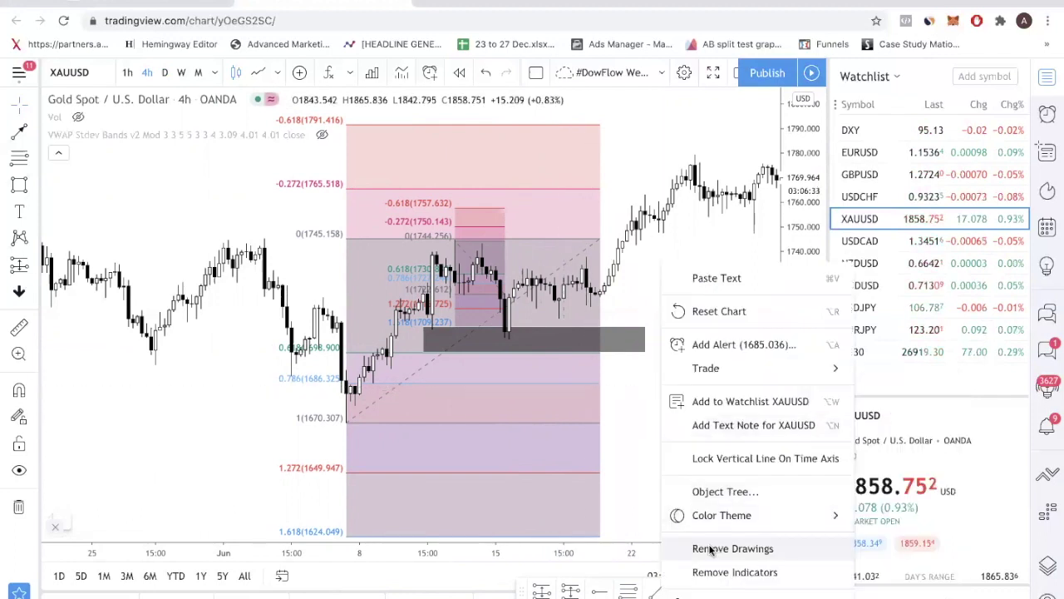
click(715, 548)
drag(689, 375, 590, 354)
scroll(590, 354, up, 3)
drag(796, 361, 798, 316)
click(18, 151)
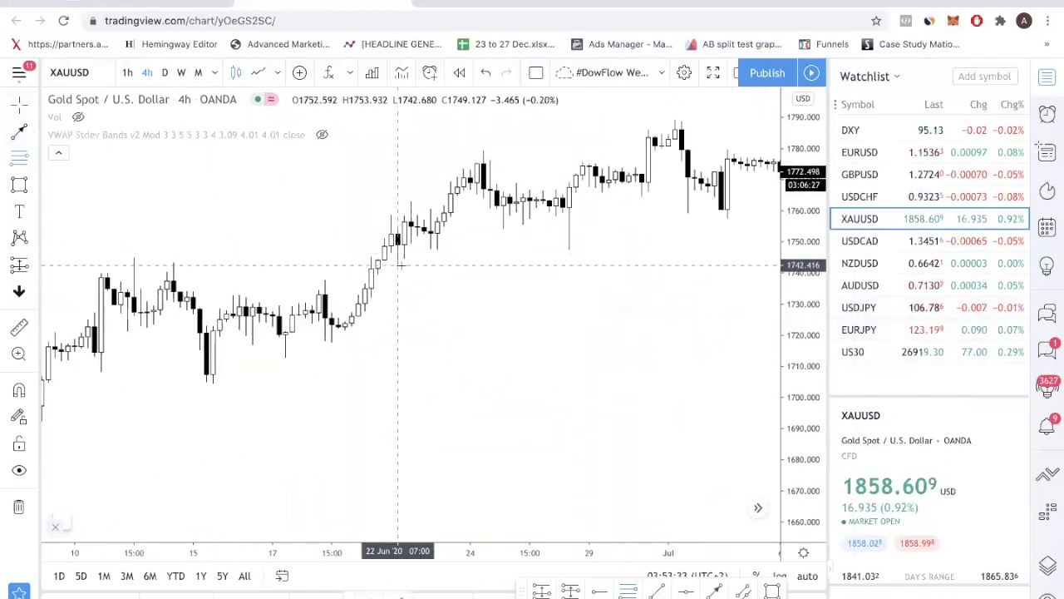
click(398, 265)
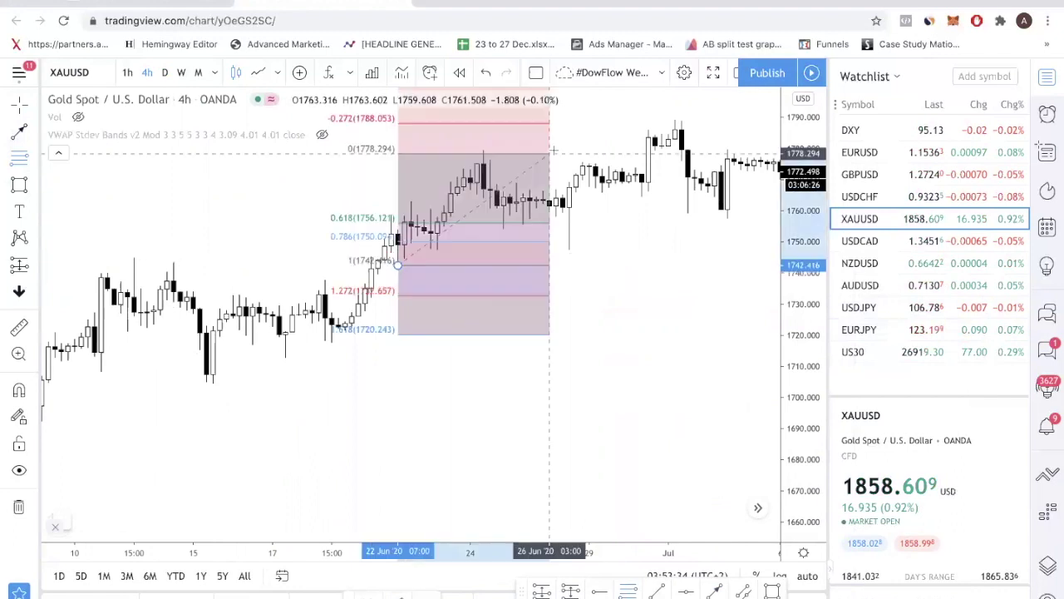
click(596, 149)
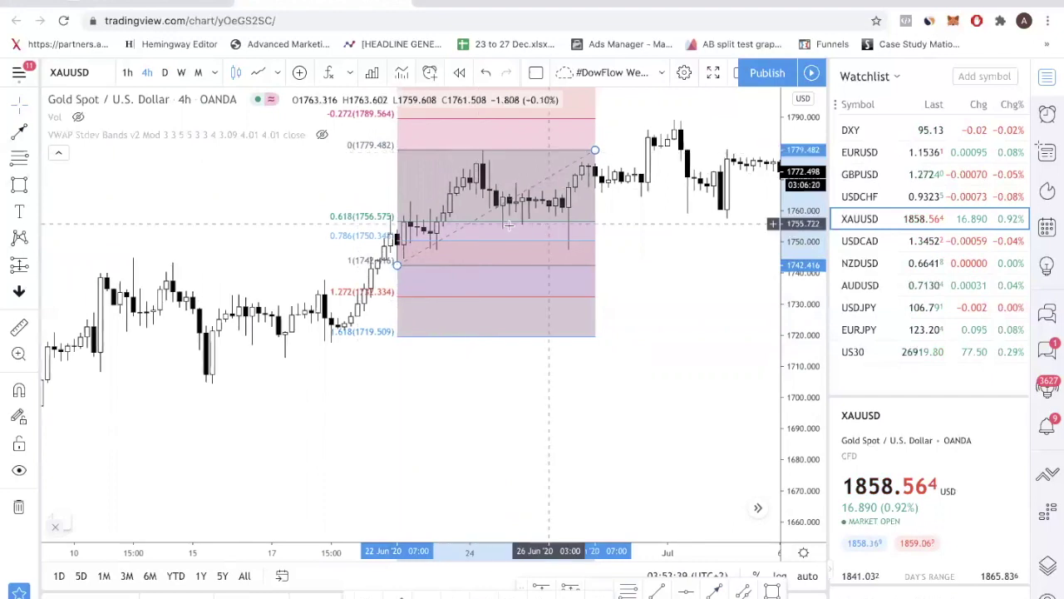
Trace the zigzag swings with four arrows, from about 1742.7 up to 1778.5, down to 1751.9, up to 1768 and down to about 1748.
click(18, 131)
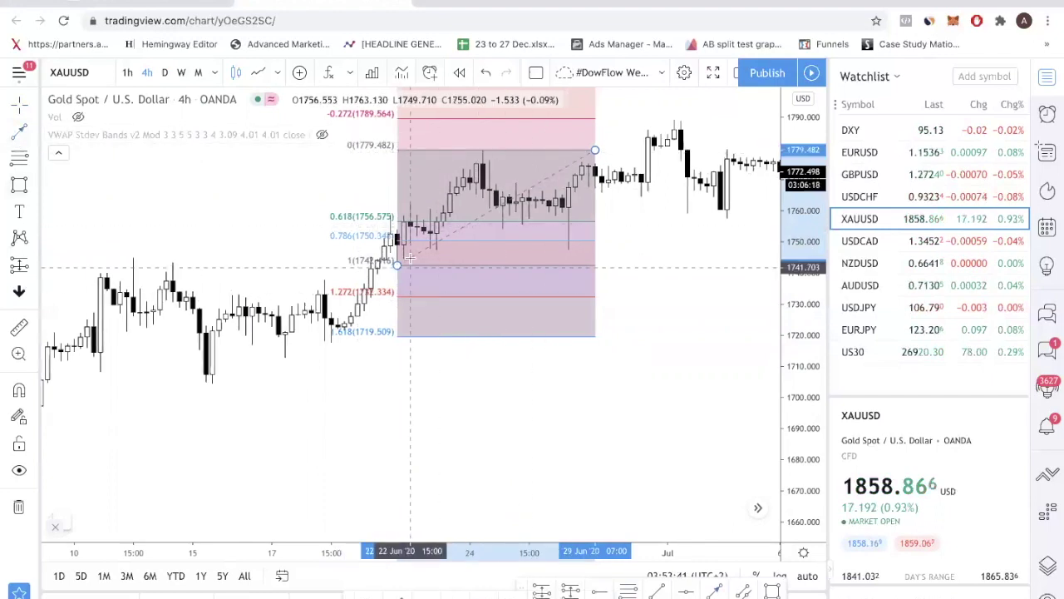
click(410, 264)
click(481, 154)
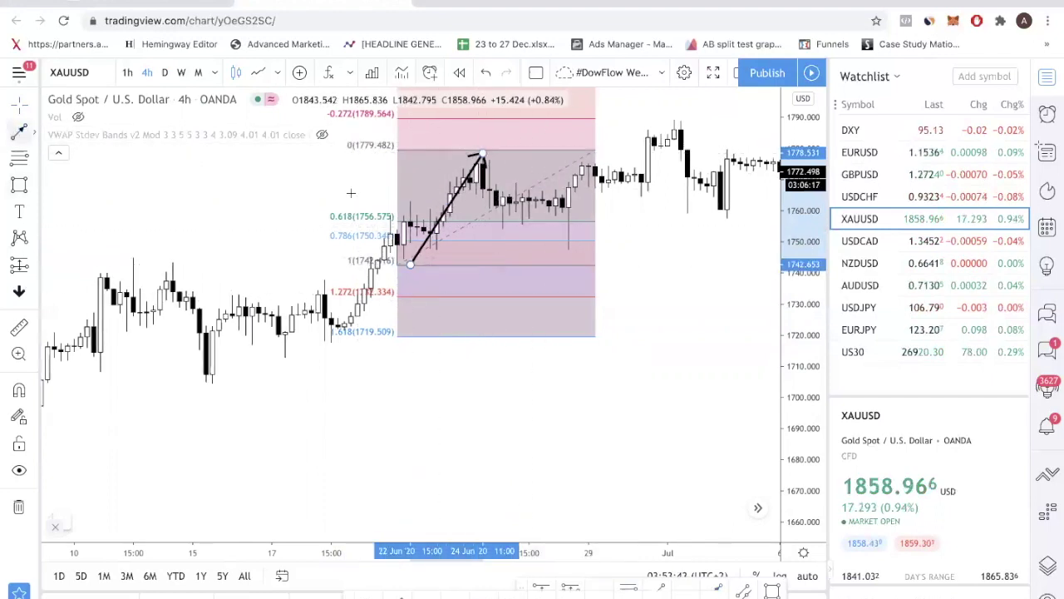
click(482, 157)
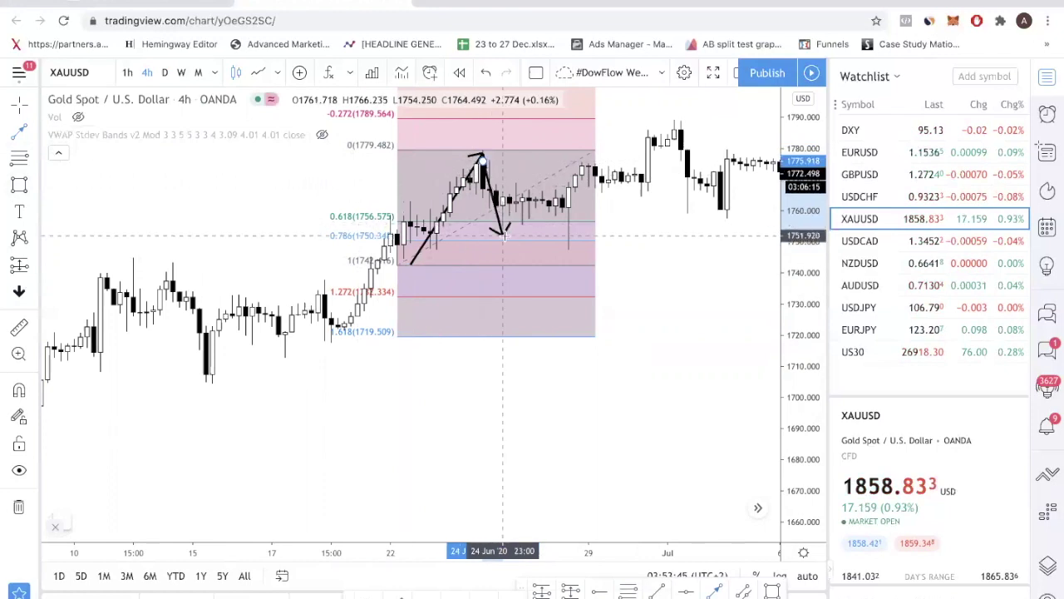
click(503, 236)
click(23, 141)
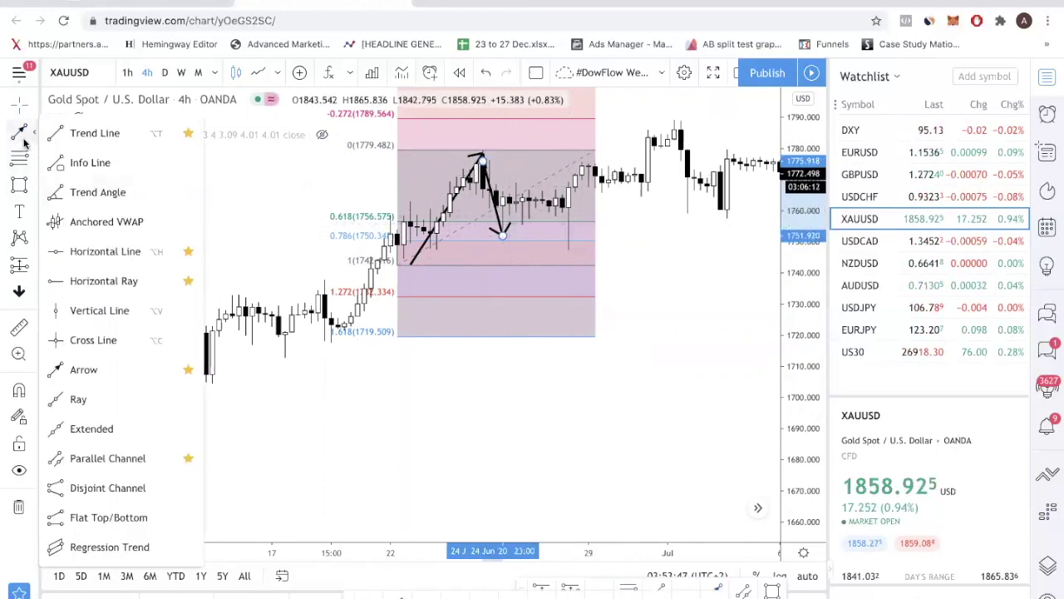
click(89, 162)
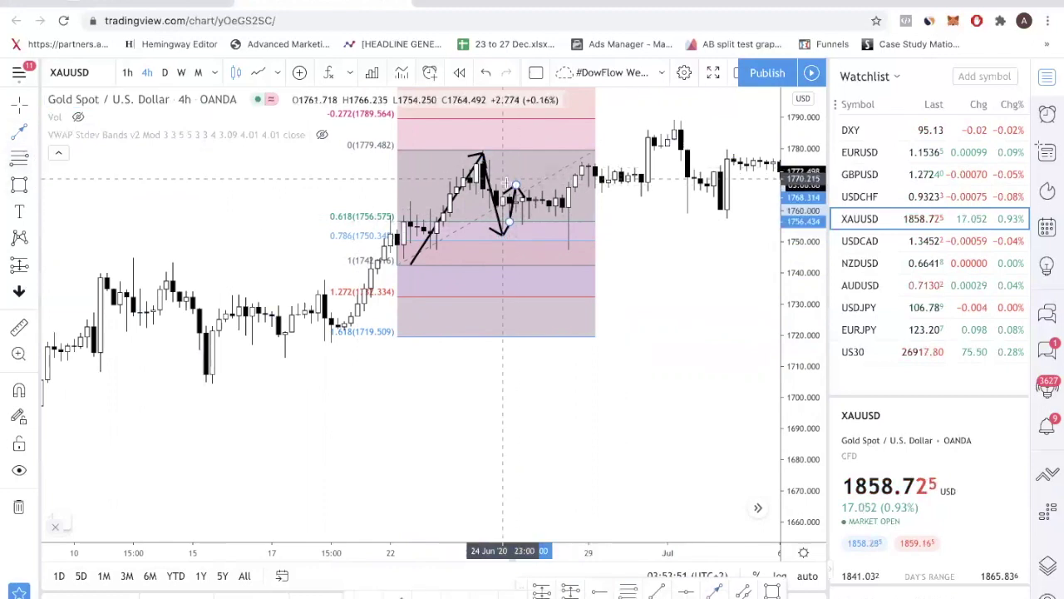
click(580, 247)
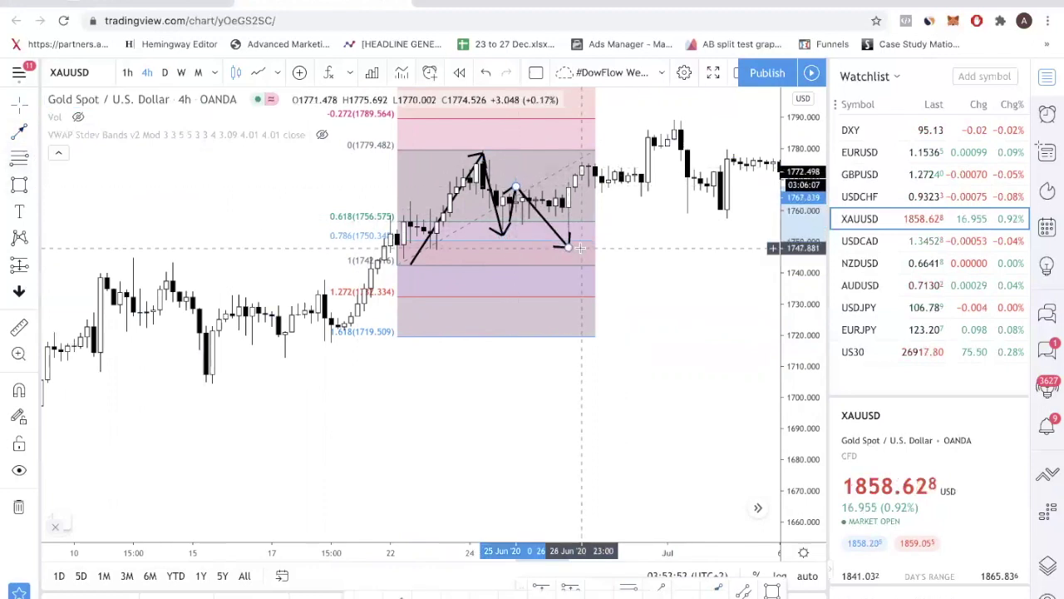
Undo all the swing arrows, keeping only the large Fib Retracement on the chart.
key(ctrl+z)
key(ctrl+z)
key(ctrl+z)
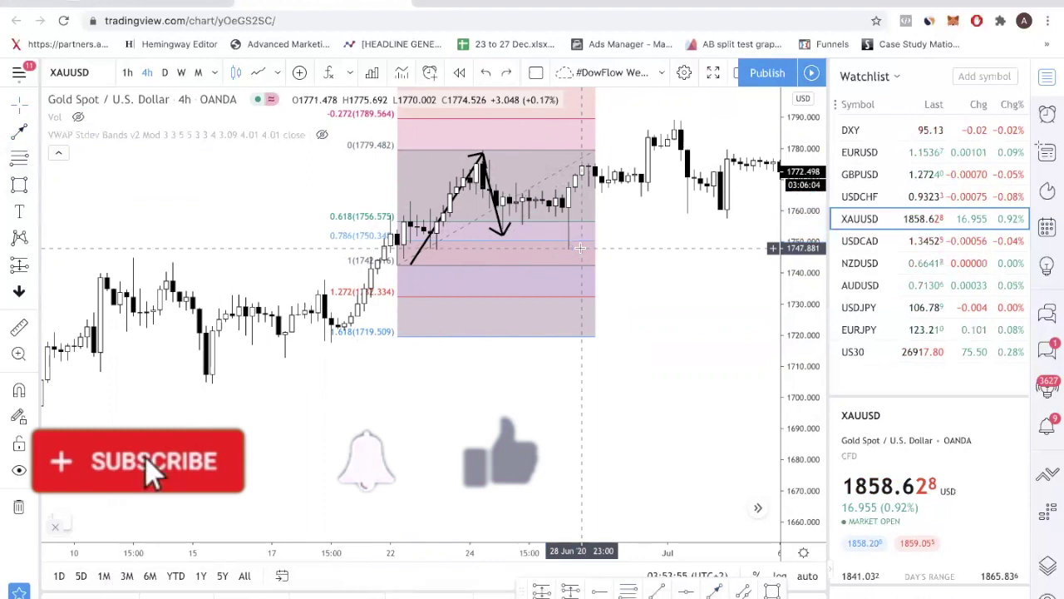
key(ctrl+z)
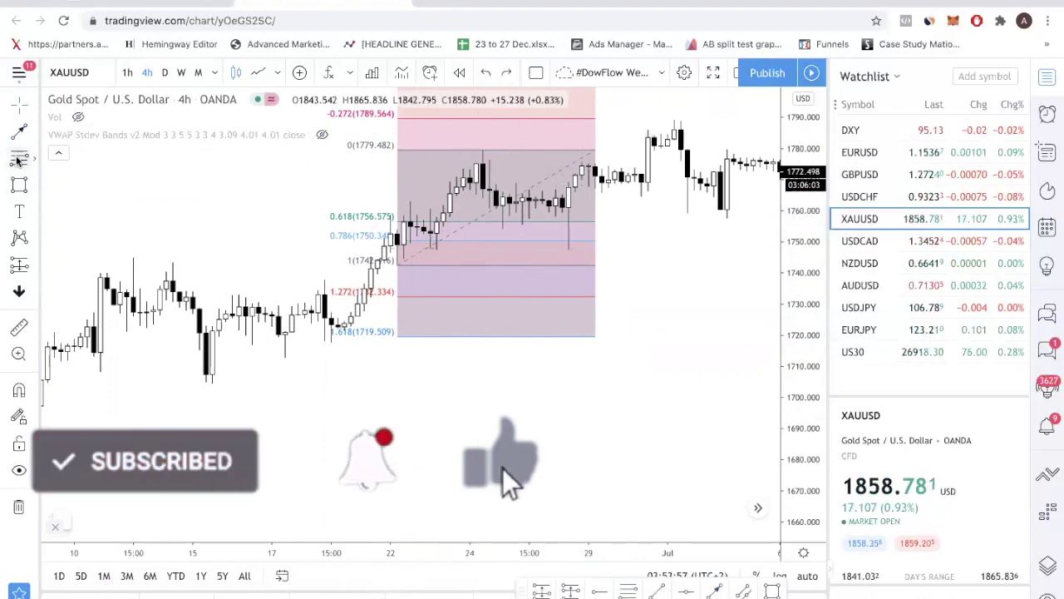
Draw a small Fib Retracement over the 24 June pullback, about 1754.1 to 1778.5, and add horizontal lines at about 1750.3 and 1747.4.
click(503, 227)
click(482, 152)
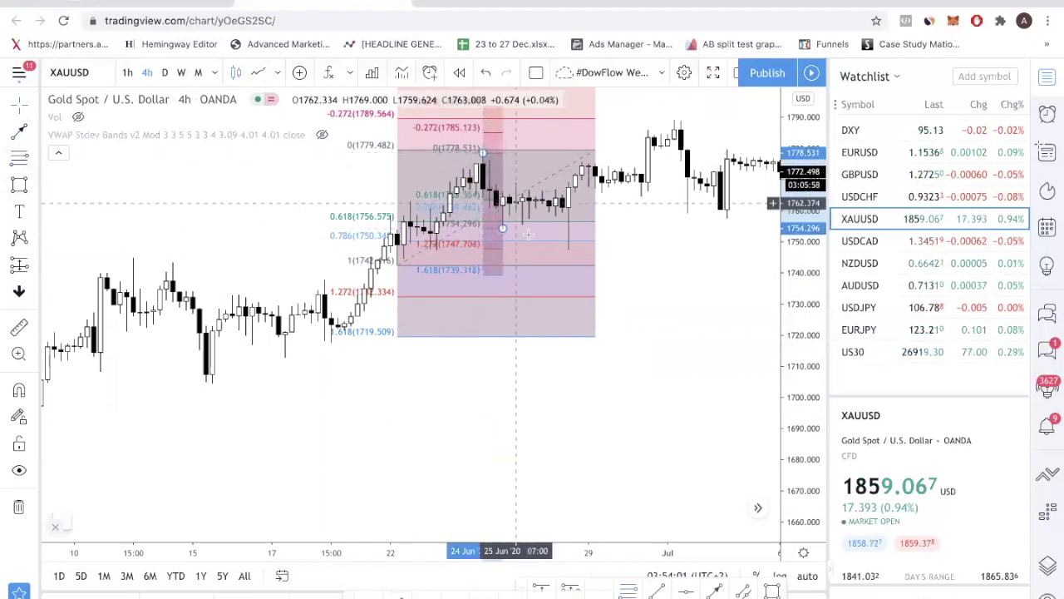
drag(502, 227, 541, 228)
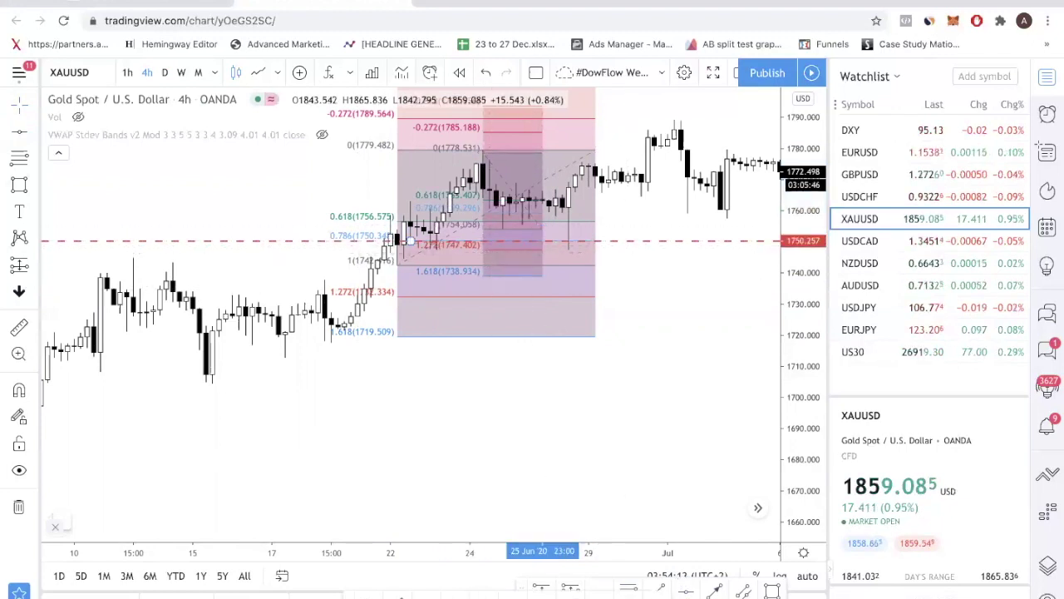
drag(541, 274, 568, 252)
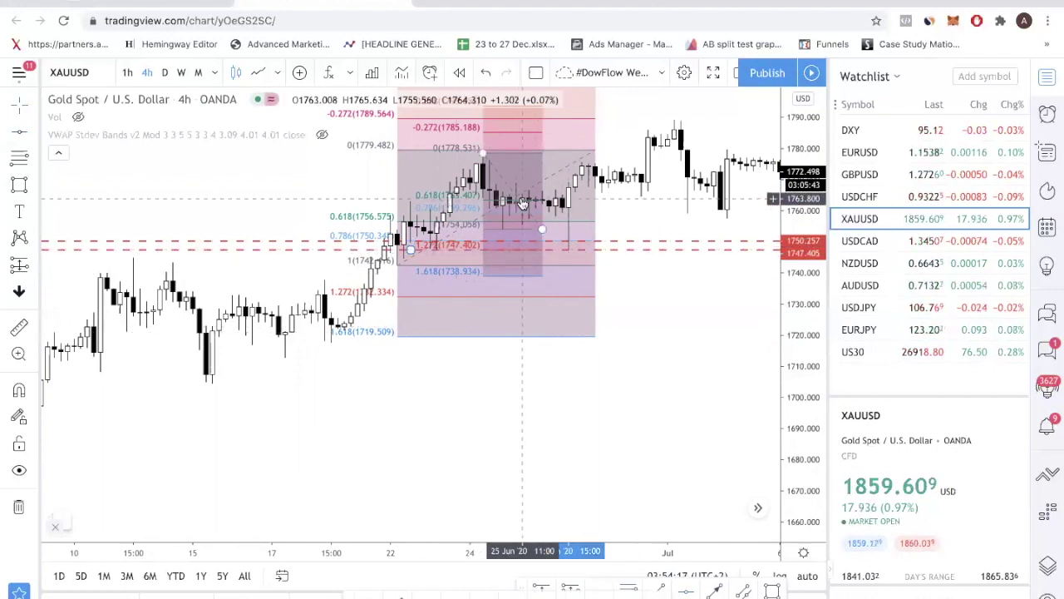
Delete the small Fib Retracement and draw a rectangle from 18 June to 1 July between about 1750.3 and 1746.9.
key(Delete)
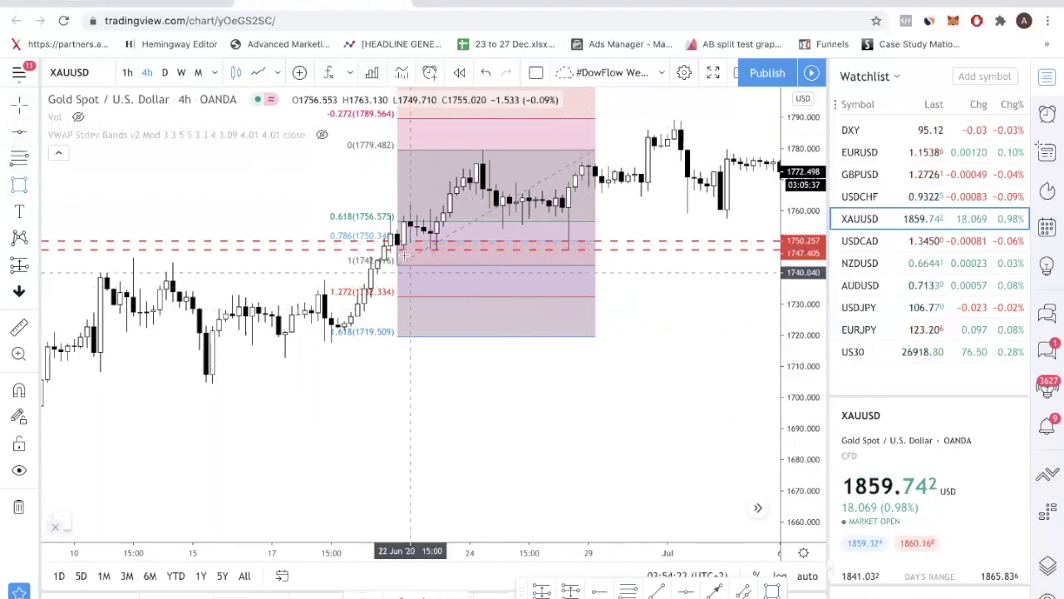
mouse_move(337, 242)
mouse_down()
mouse_move(601, 261)
mouse_move(666, 251)
mouse_move(668, 240)
mouse_up()
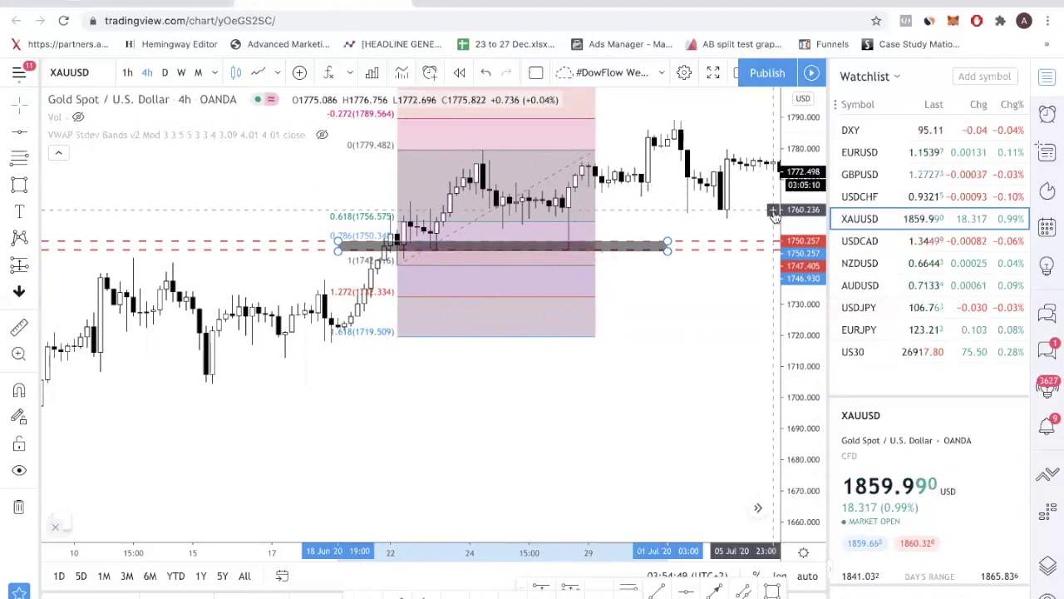
Move the large Fib Retracement down below the price action, so it spans about 1696.3 to 1733.4.
drag(749, 211, 671, 220)
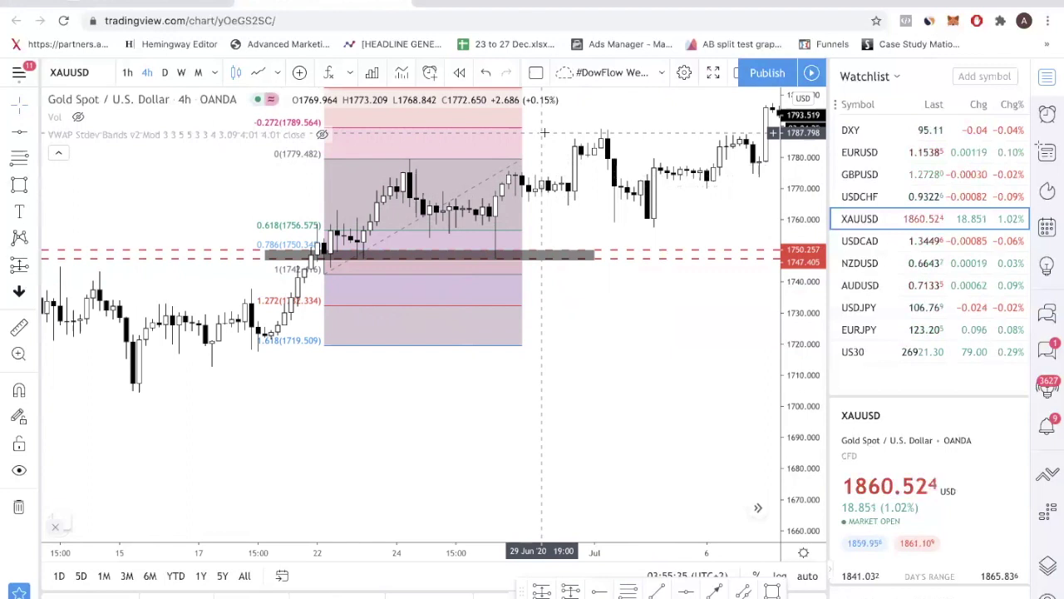
key(x)
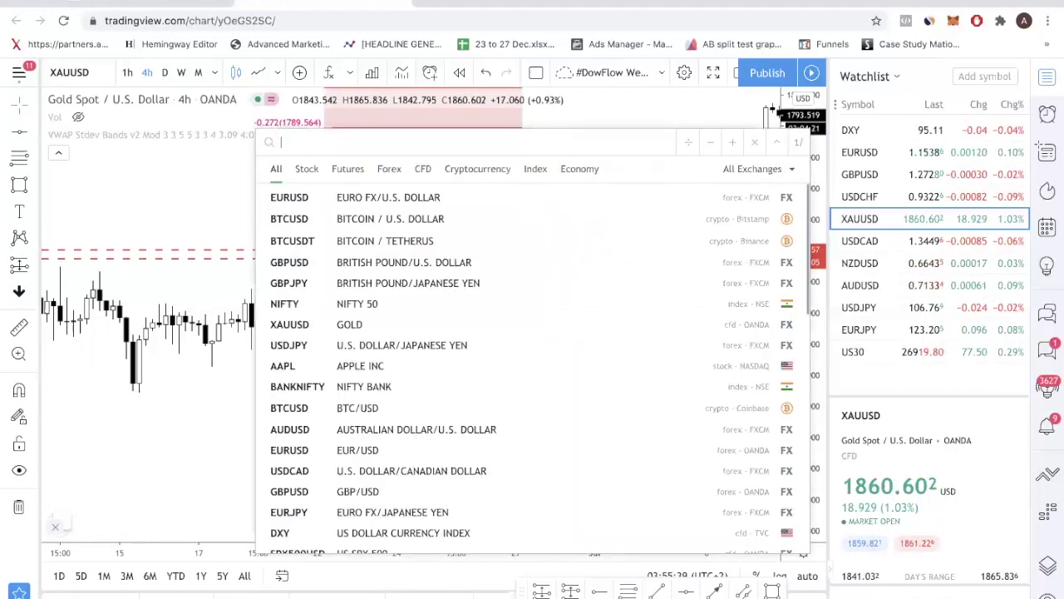
key(Escape)
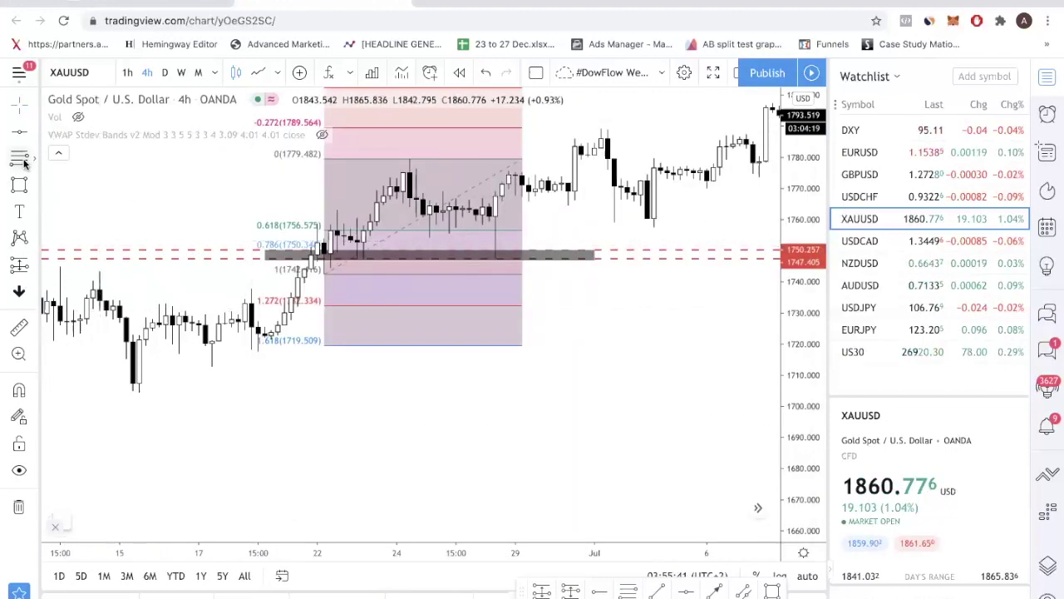
drag(357, 258, 396, 402)
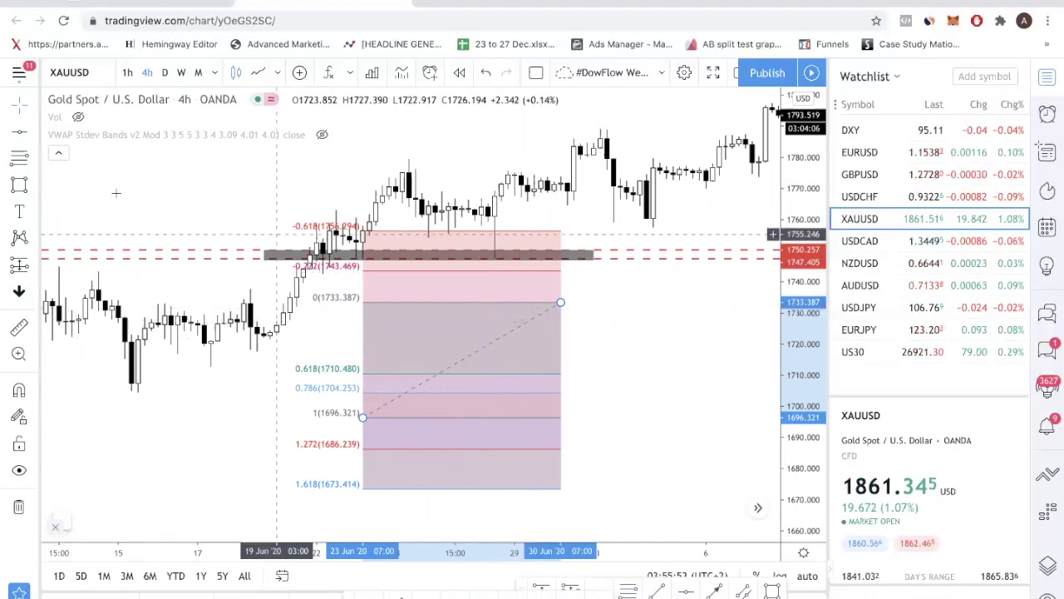
Open the Fib Retracement's style settings to review its enabled levels, and close them again.
double_click(518, 332)
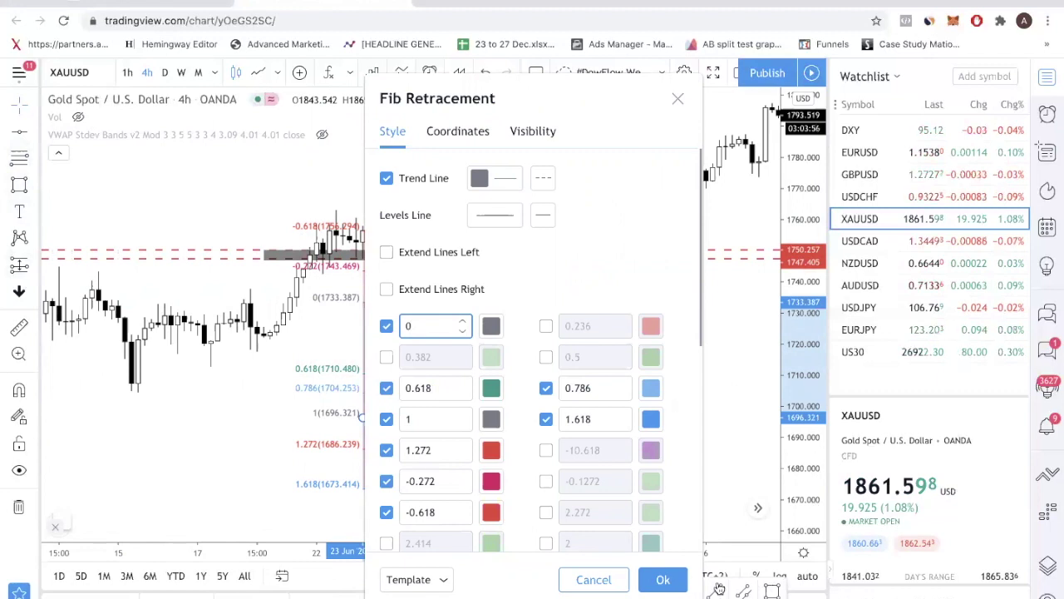
right_click(593, 427)
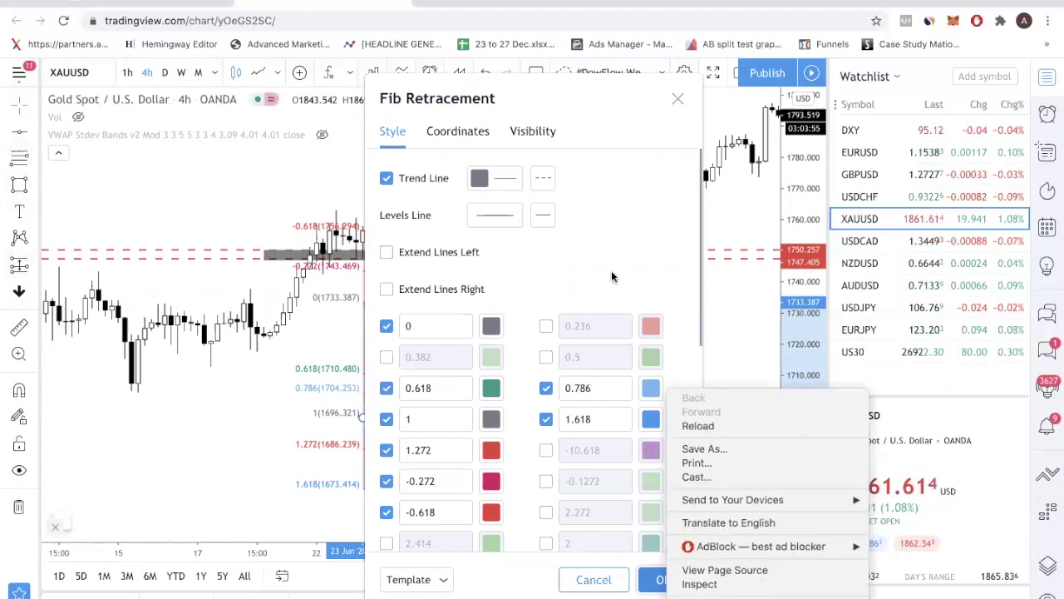
click(657, 580)
click(658, 579)
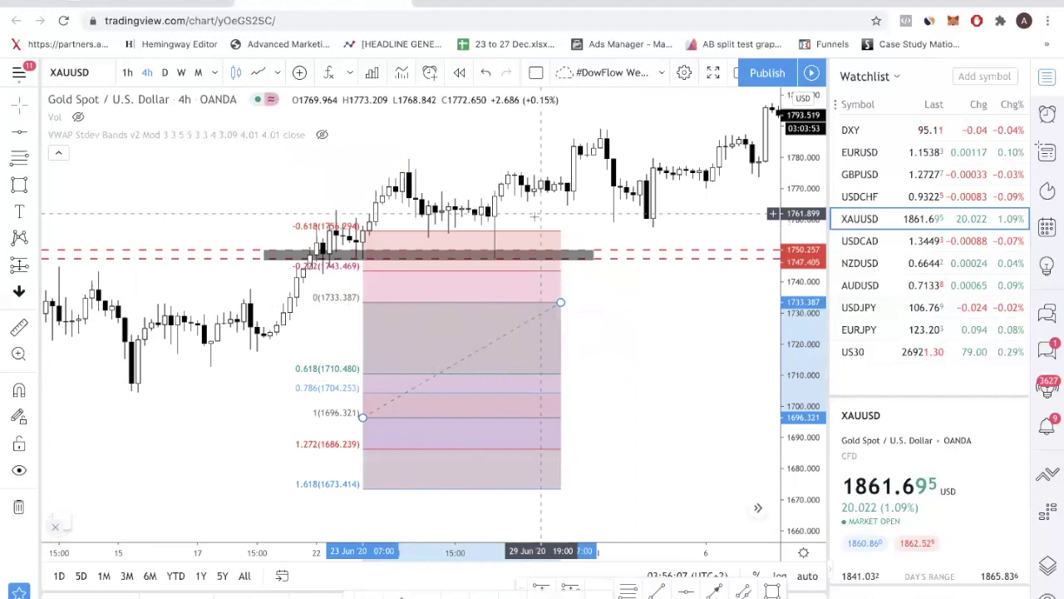